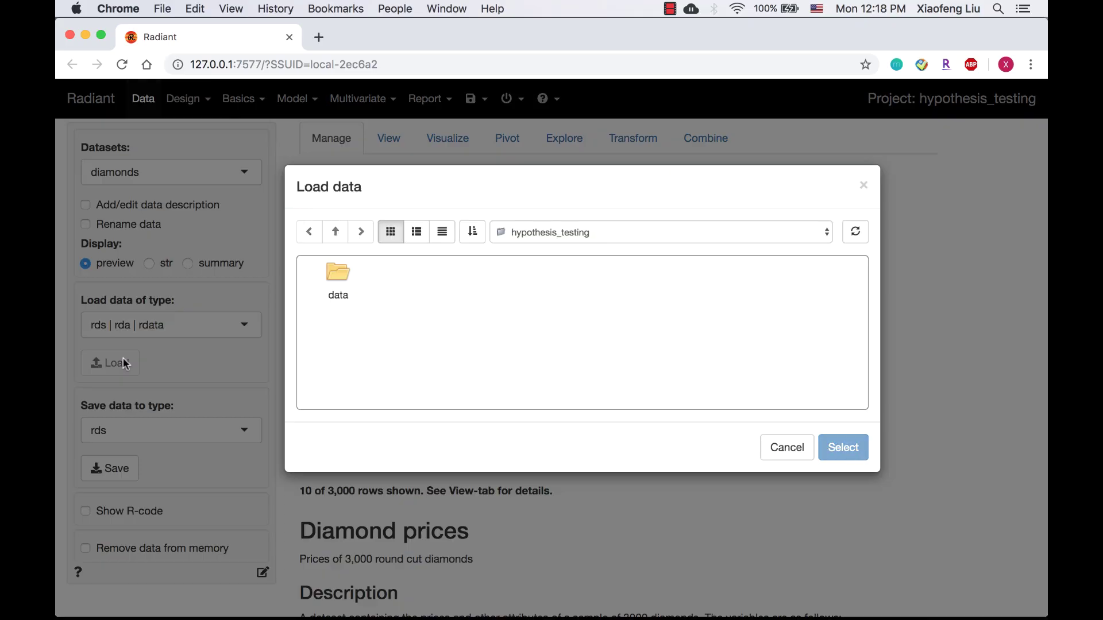
# - Load demand_uk.rds from the data folder and highlight its 572-observation and variable descriptions
pyautogui.doubleClick(339, 273)
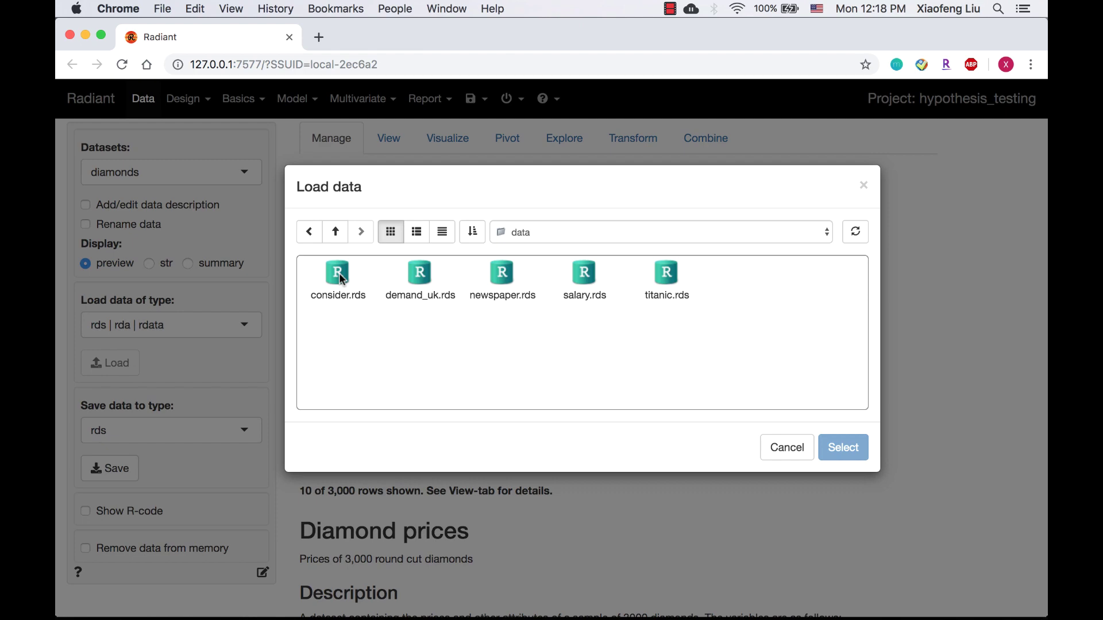
pyautogui.doubleClick(421, 274)
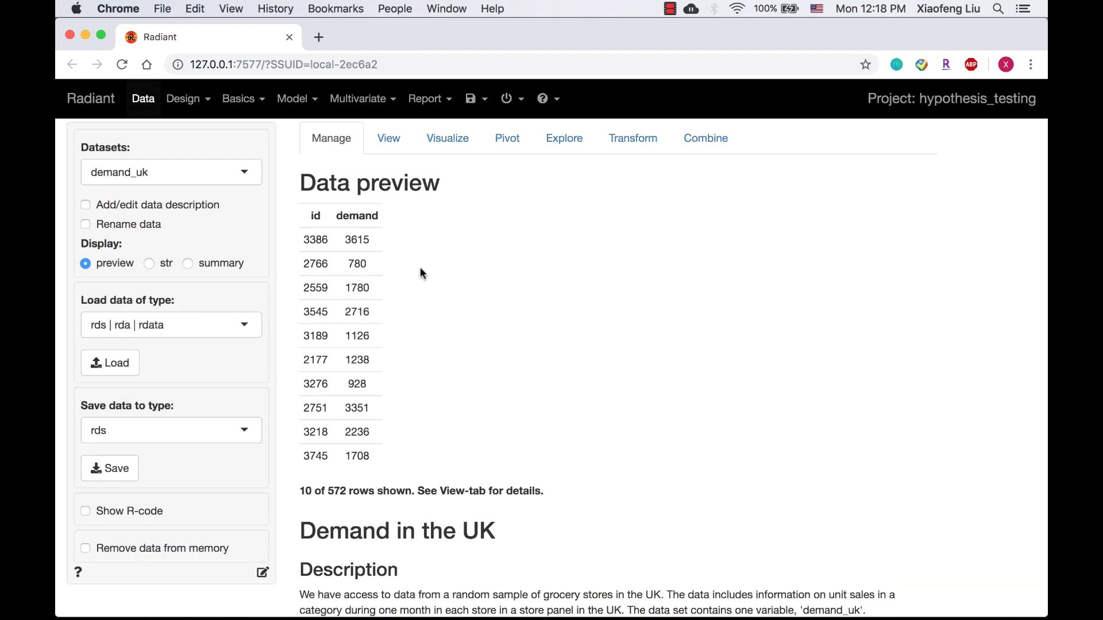
pyautogui.scroll(-4, 420, 268)
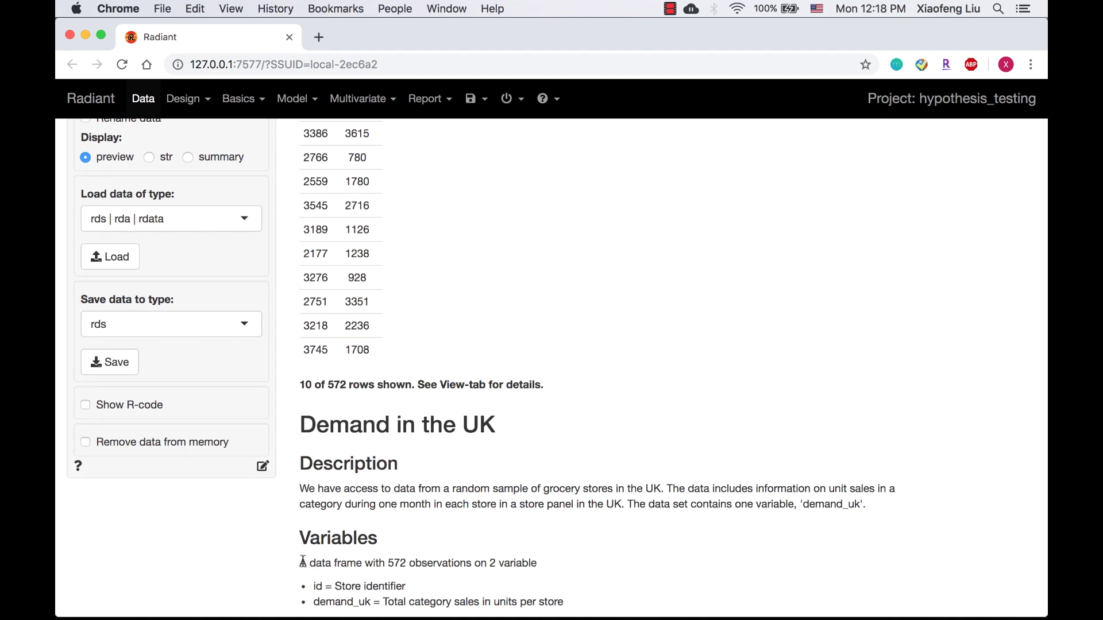
pyautogui.moveTo(299, 561); pyautogui.dragTo(547, 561)
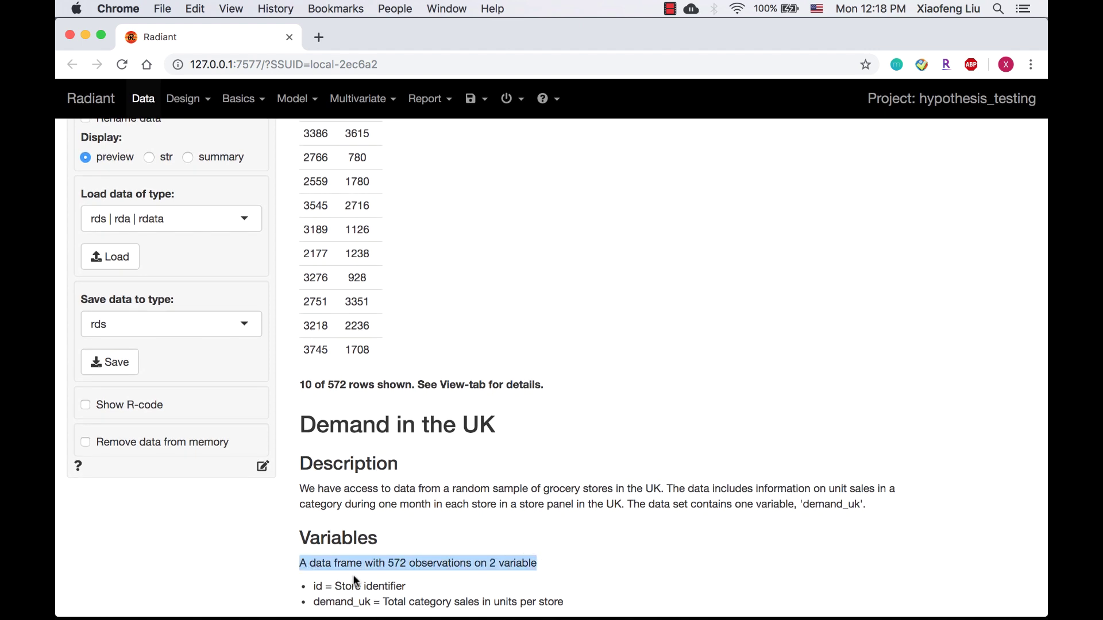
pyautogui.moveTo(313, 588); pyautogui.dragTo(428, 592)
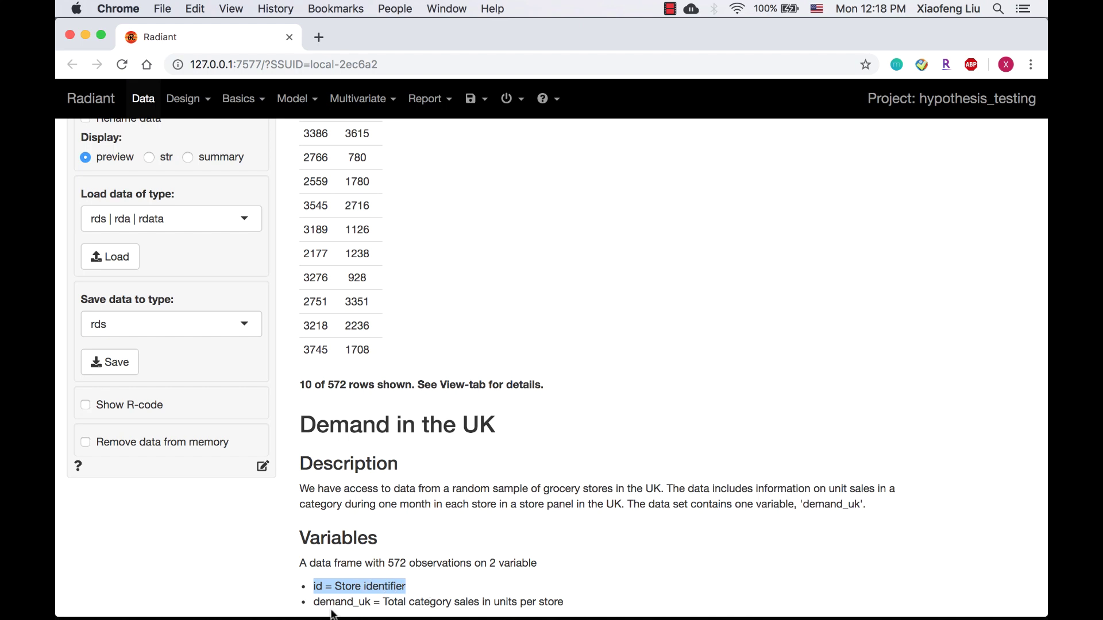
pyautogui.moveTo(315, 603); pyautogui.dragTo(601, 610)
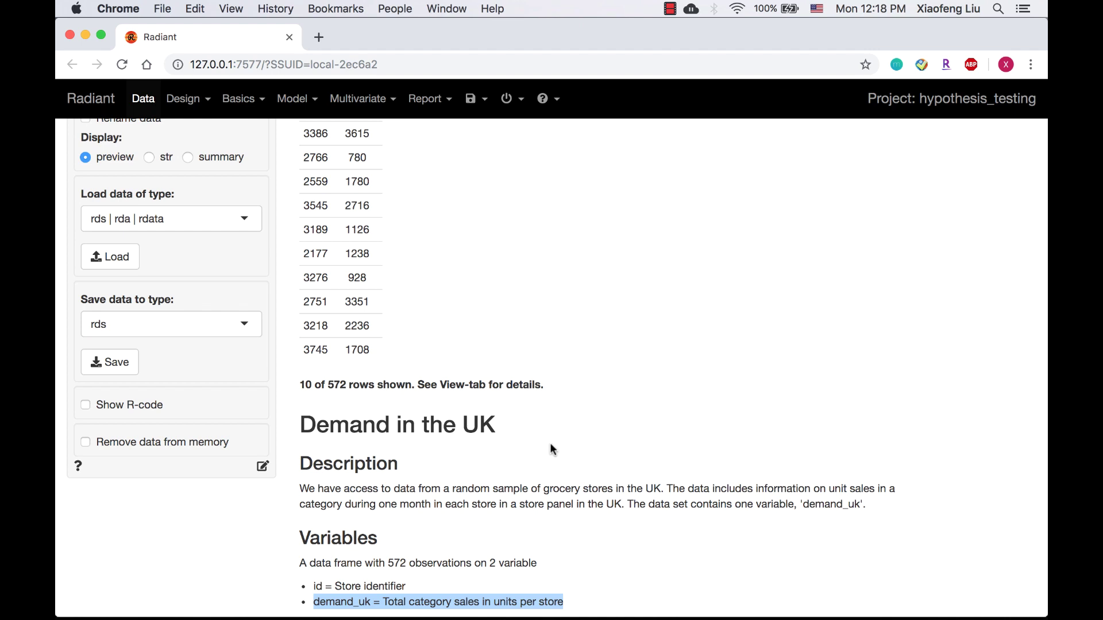
pyautogui.scroll(2, 528, 344)
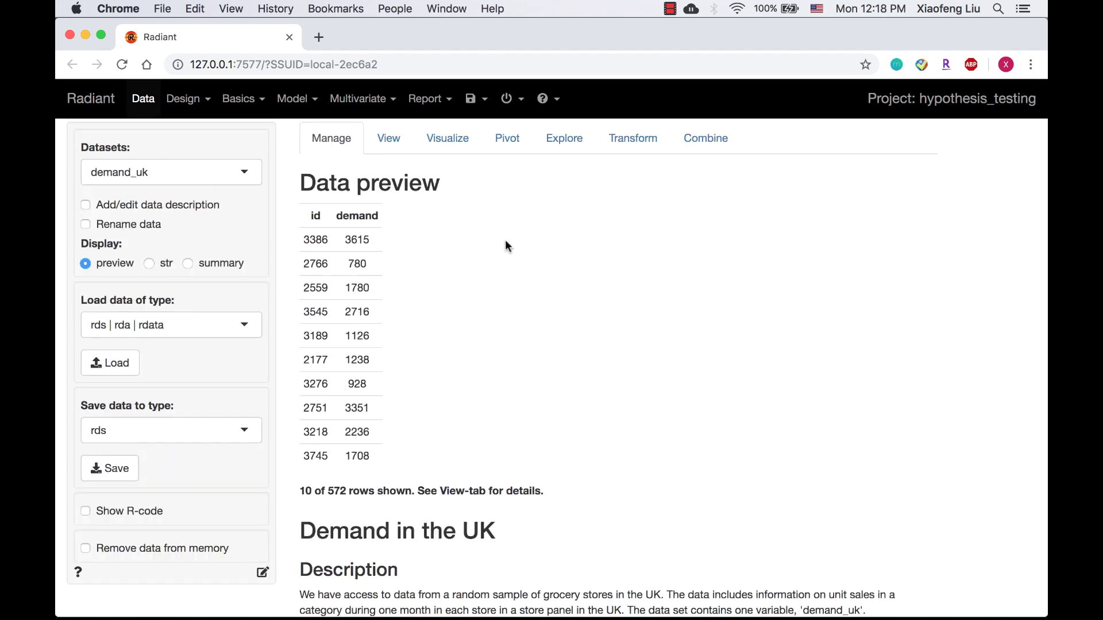
# - In Explore, select demand and replace sd with n_missing in the summary functions
pyautogui.click(544, 151)
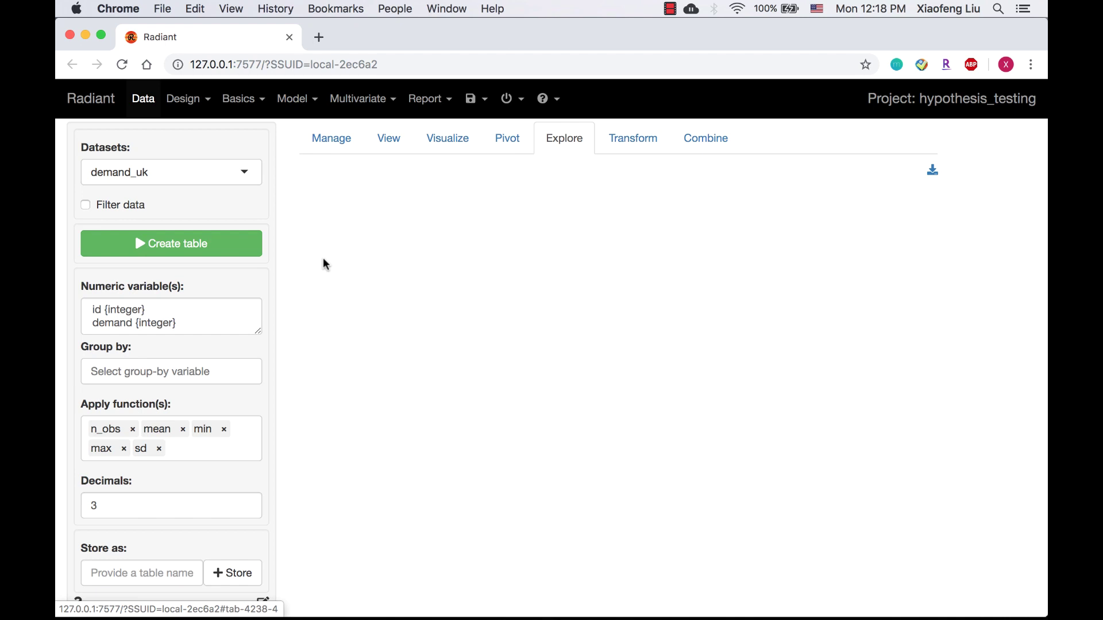
pyautogui.click(202, 322)
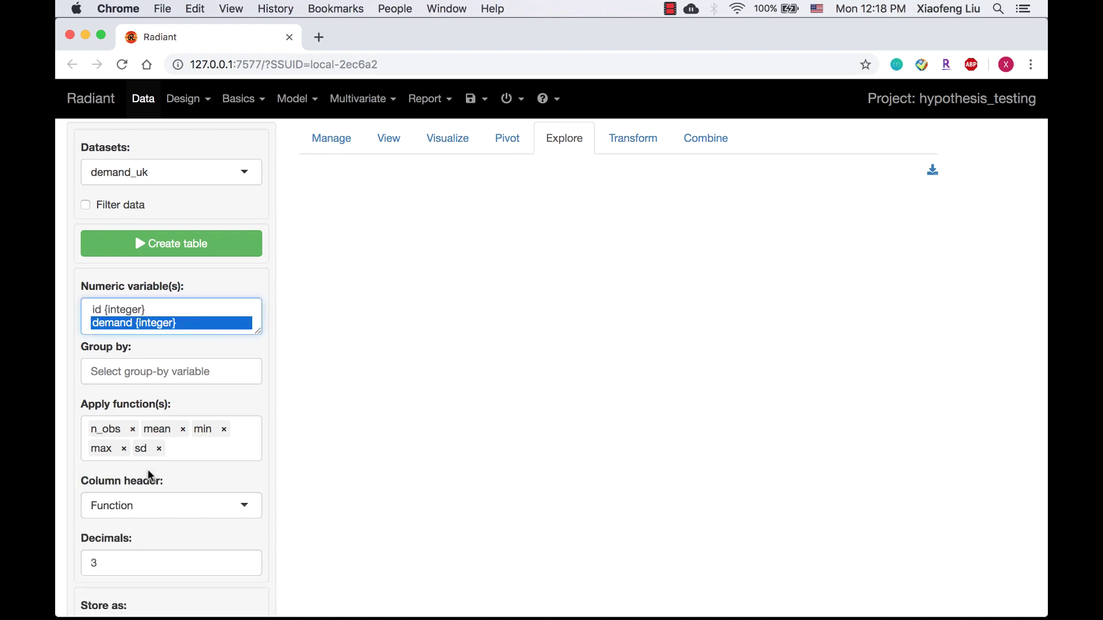
pyautogui.click(106, 431)
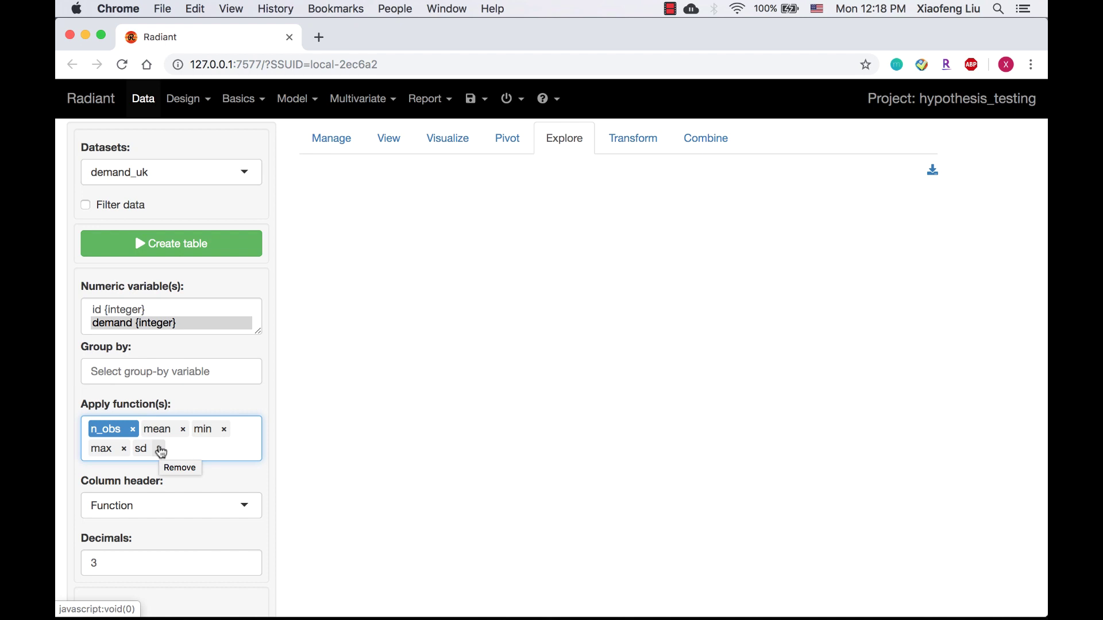
pyautogui.click(162, 452)
pyautogui.click(155, 482)
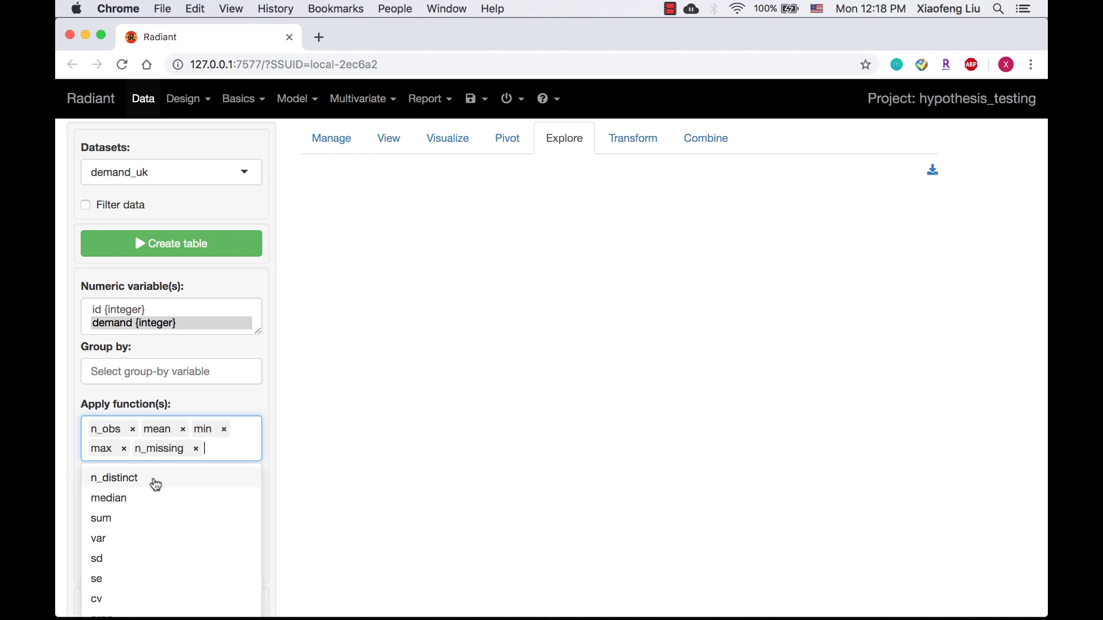
# - Create the summary table and highlight the 1,953.393 mean
pyautogui.click(192, 252)
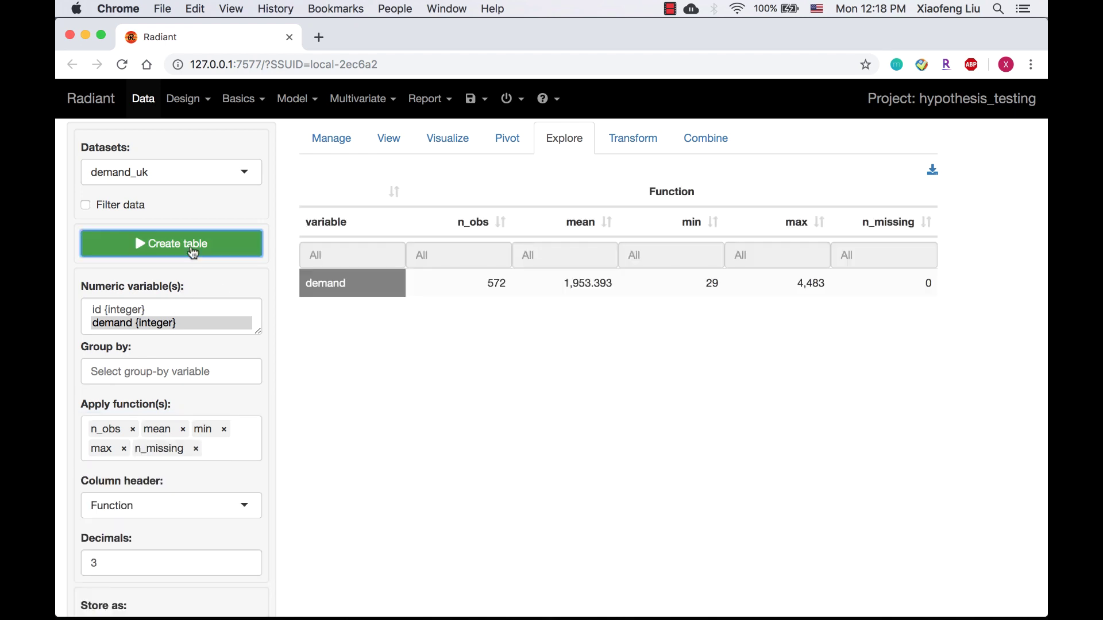
pyautogui.moveTo(563, 284); pyautogui.dragTo(627, 287)
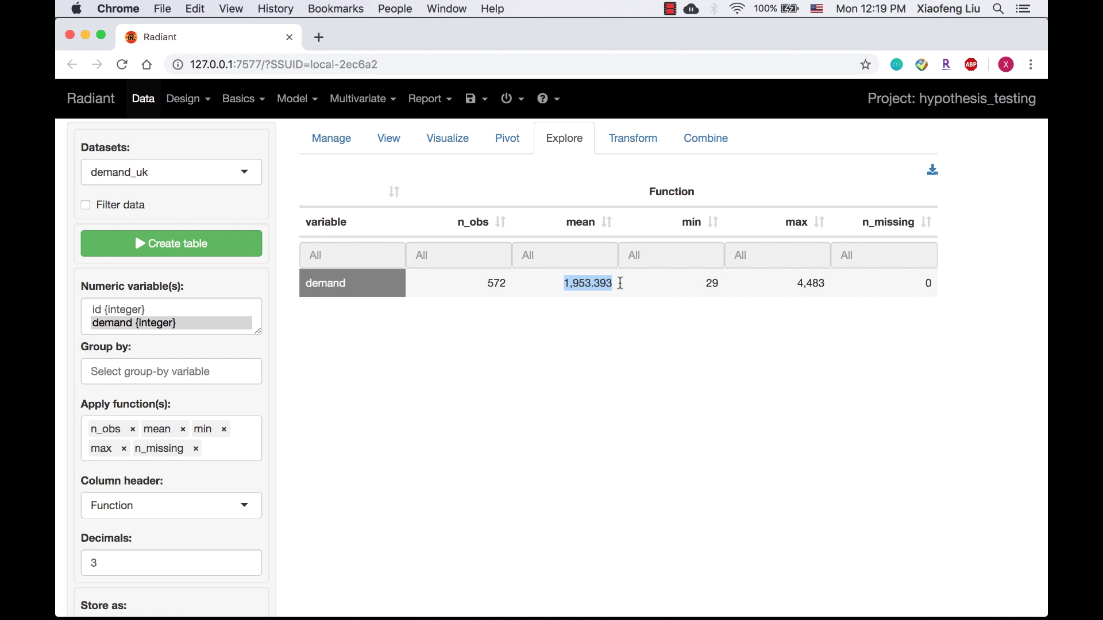
pyautogui.click(585, 325)
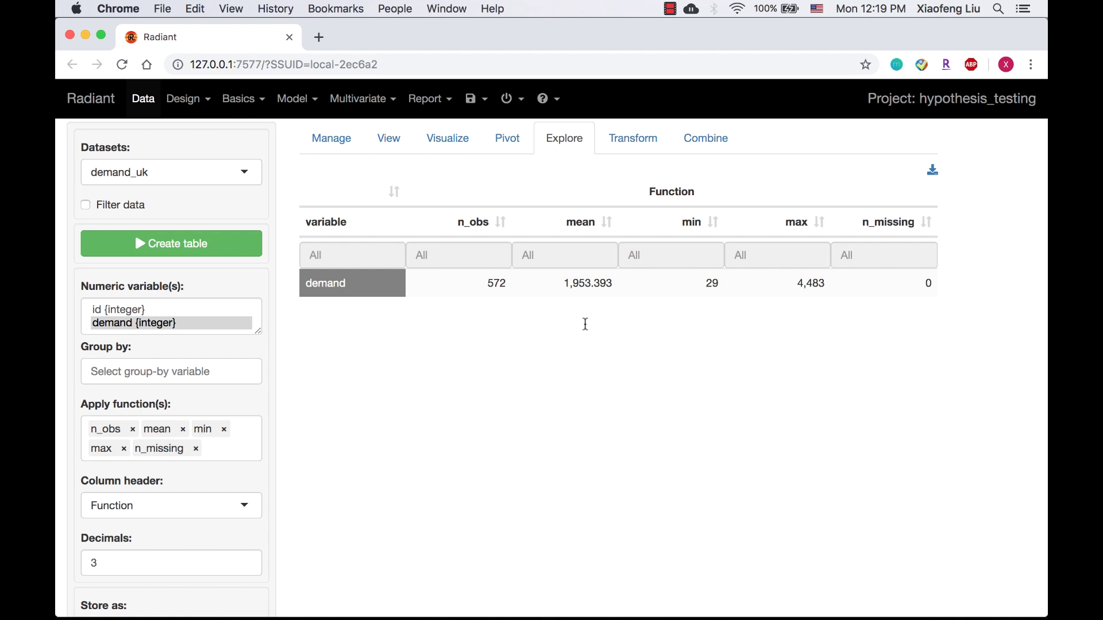
# - Run Single mean on demand with comparison value 1750 and alternative 'Greater than'
pyautogui.moveTo(253, 105)
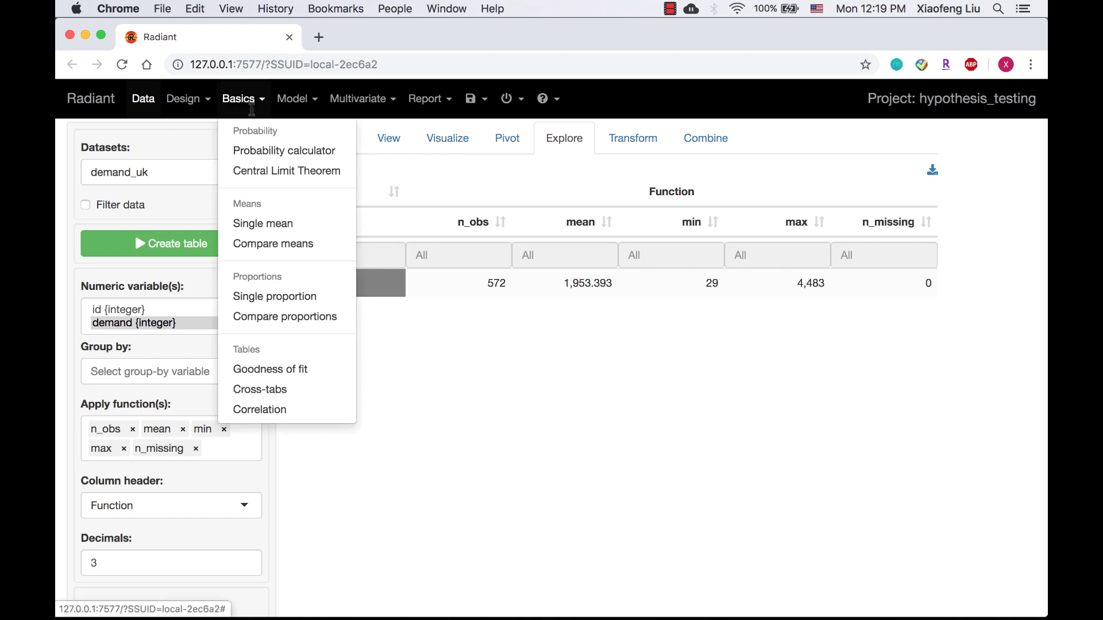
pyautogui.click(254, 225)
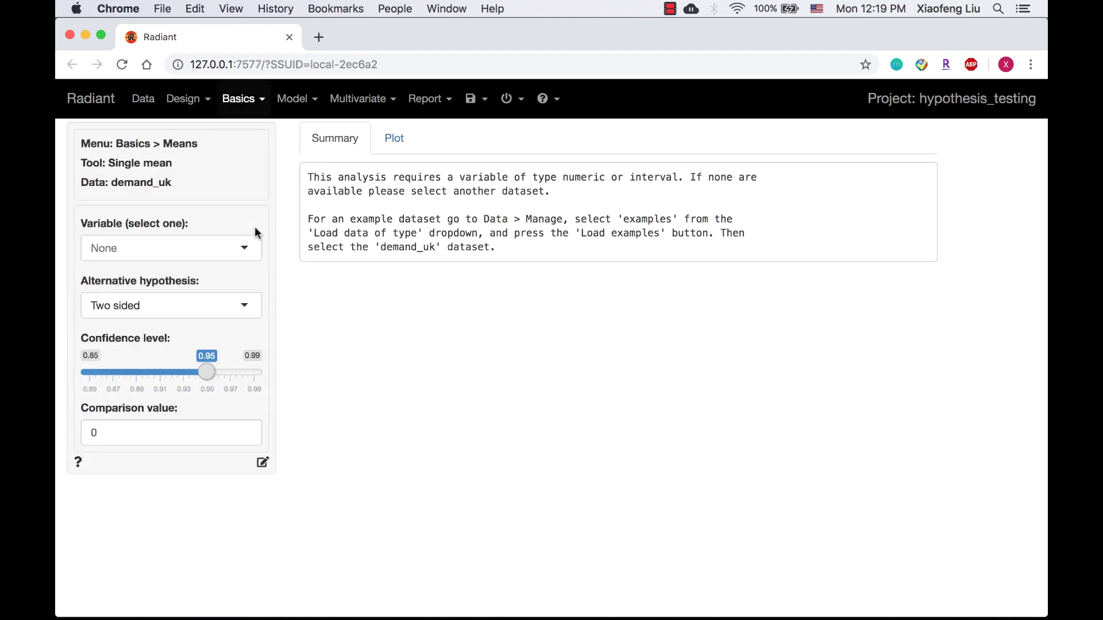
pyautogui.click(232, 249)
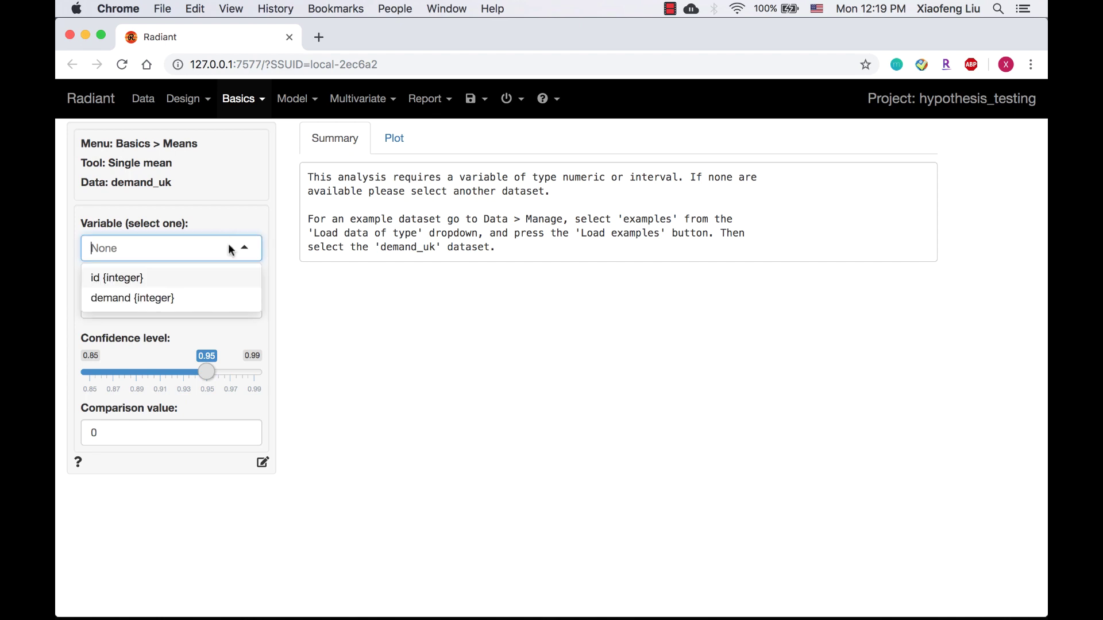
pyautogui.click(216, 298)
pyautogui.doubleClick(135, 434)
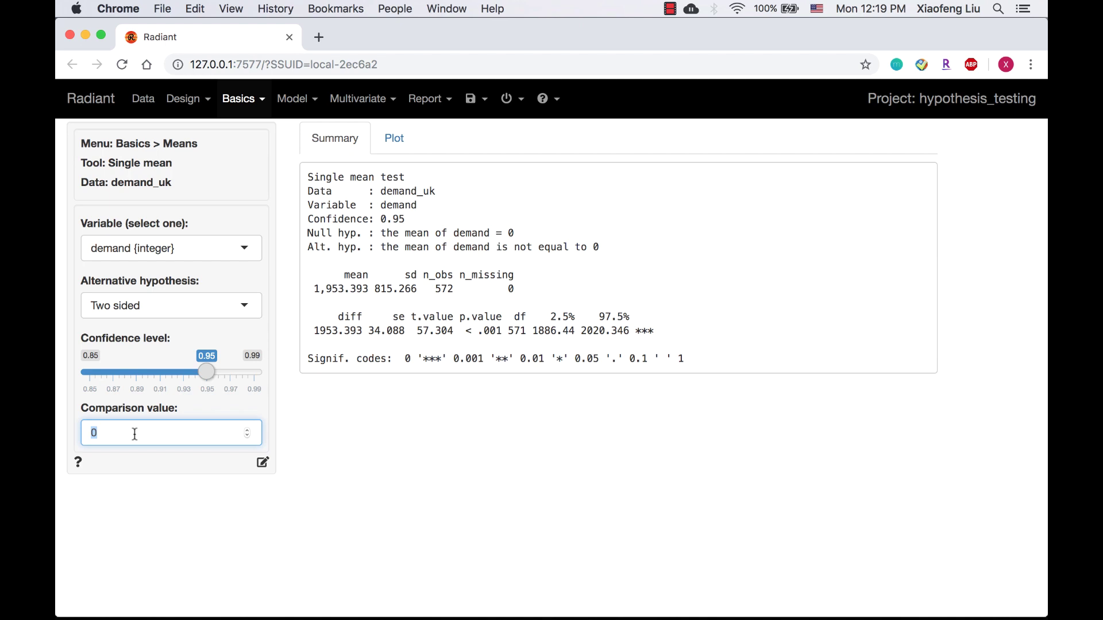
pyautogui.write('1750')
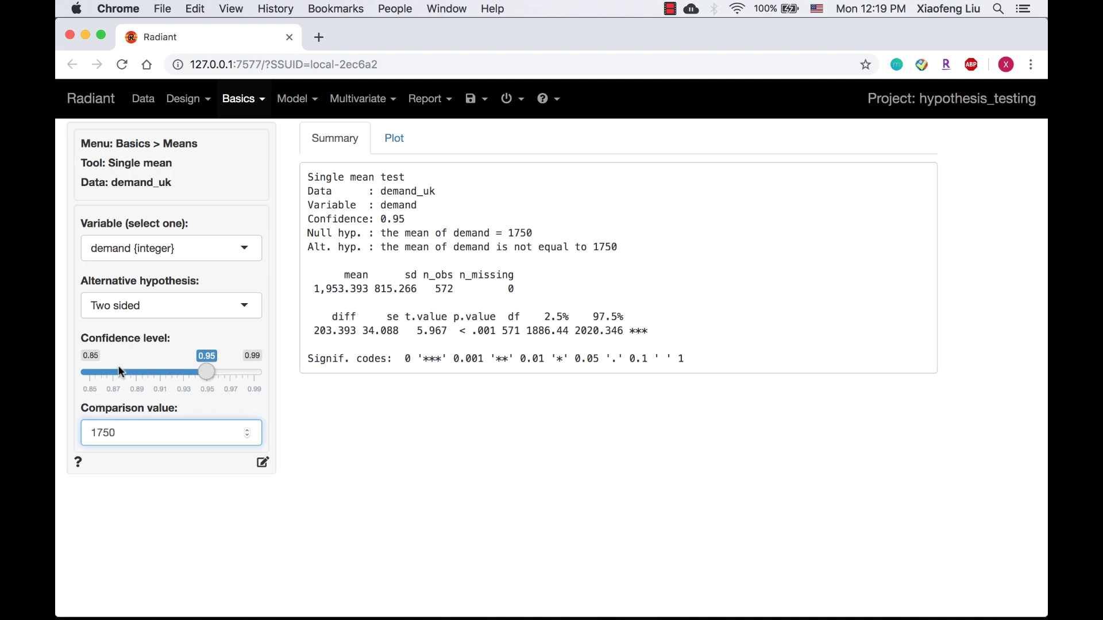
pyautogui.click(144, 307)
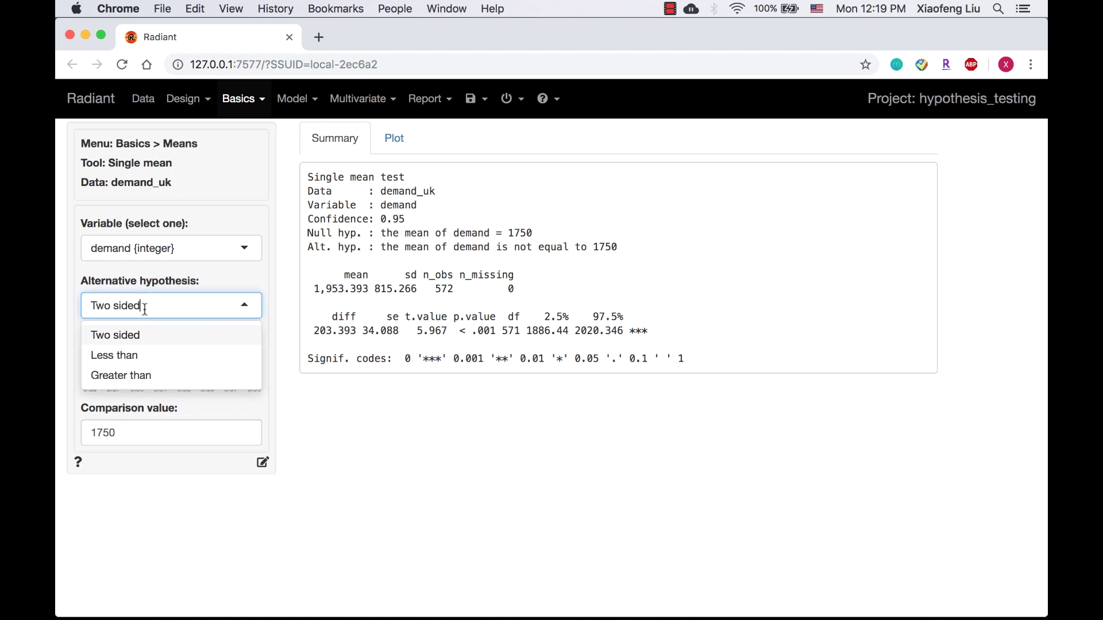
pyautogui.click(143, 375)
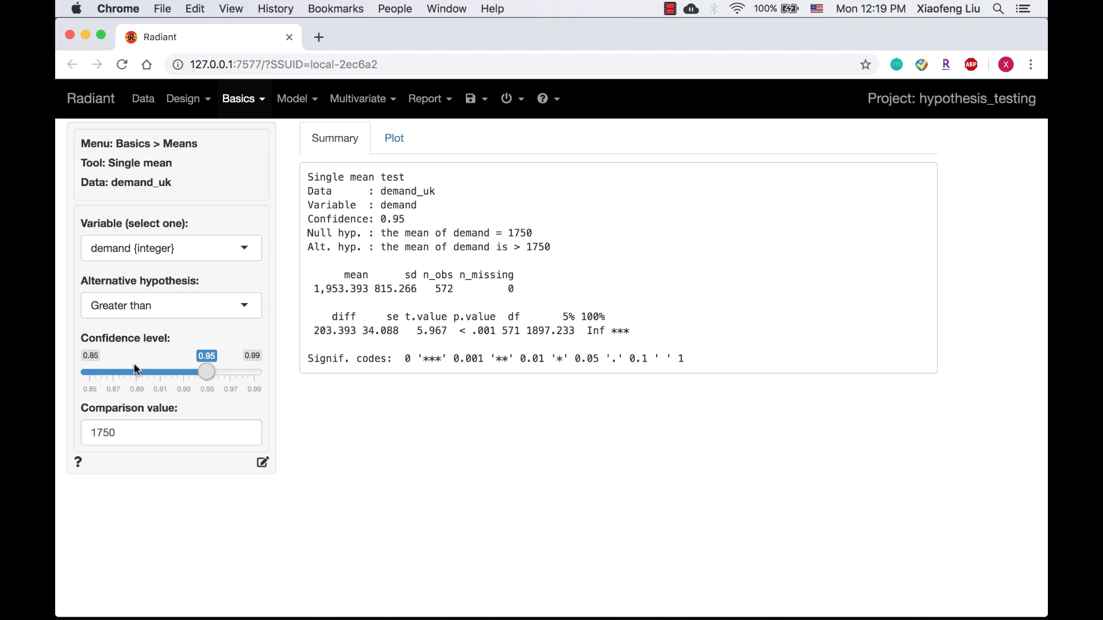
pyautogui.moveTo(79, 339); pyautogui.dragTo(156, 340)
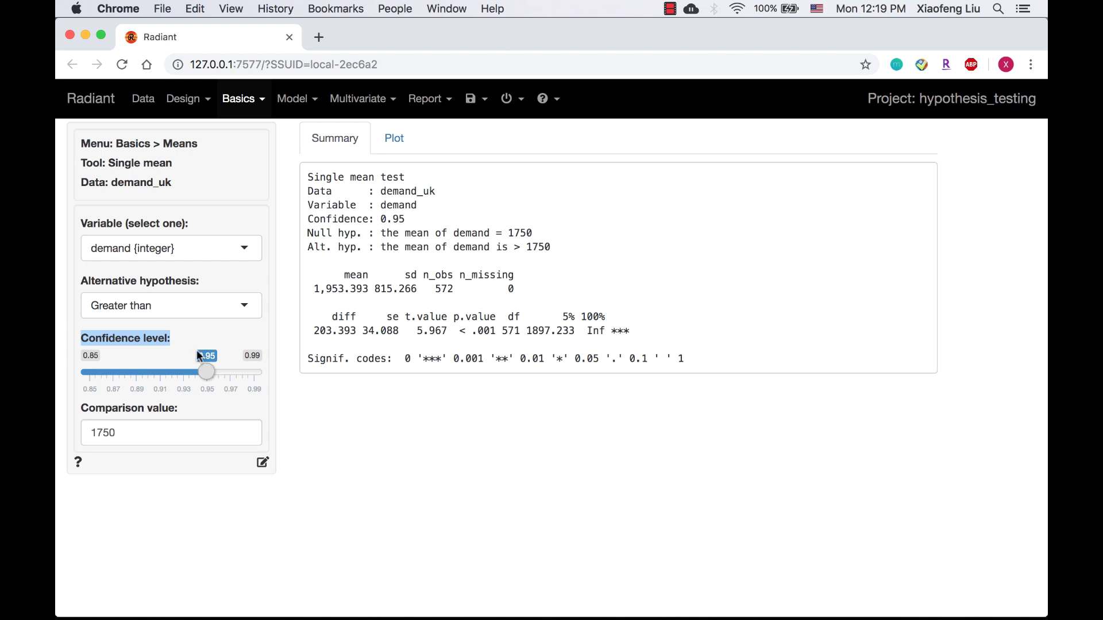
pyautogui.click(282, 184)
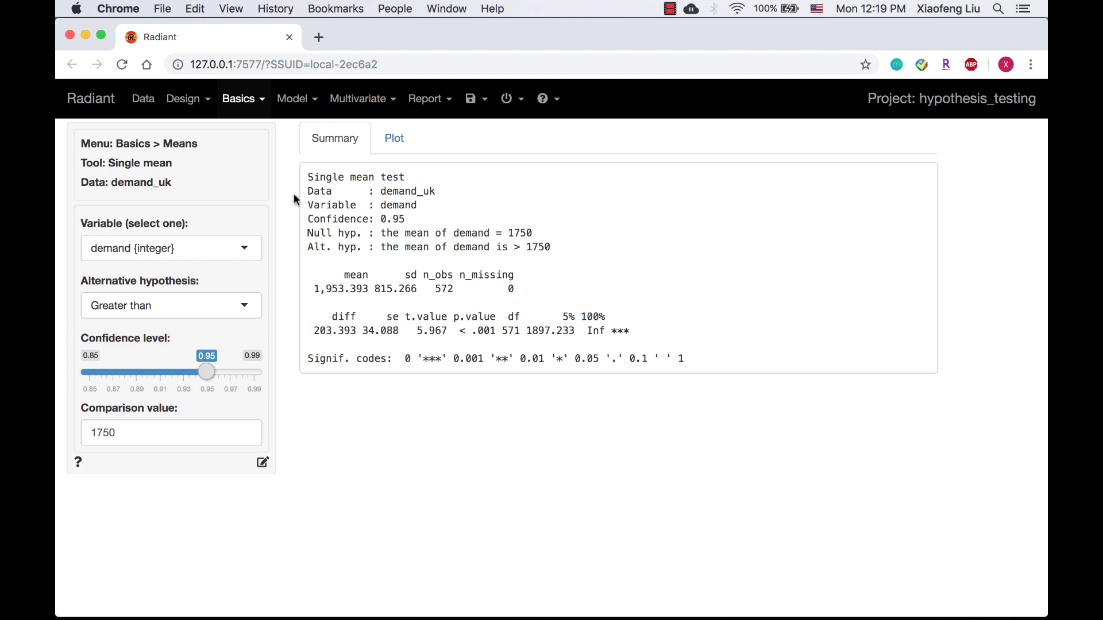
pyautogui.moveTo(308, 191); pyautogui.dragTo(575, 256)
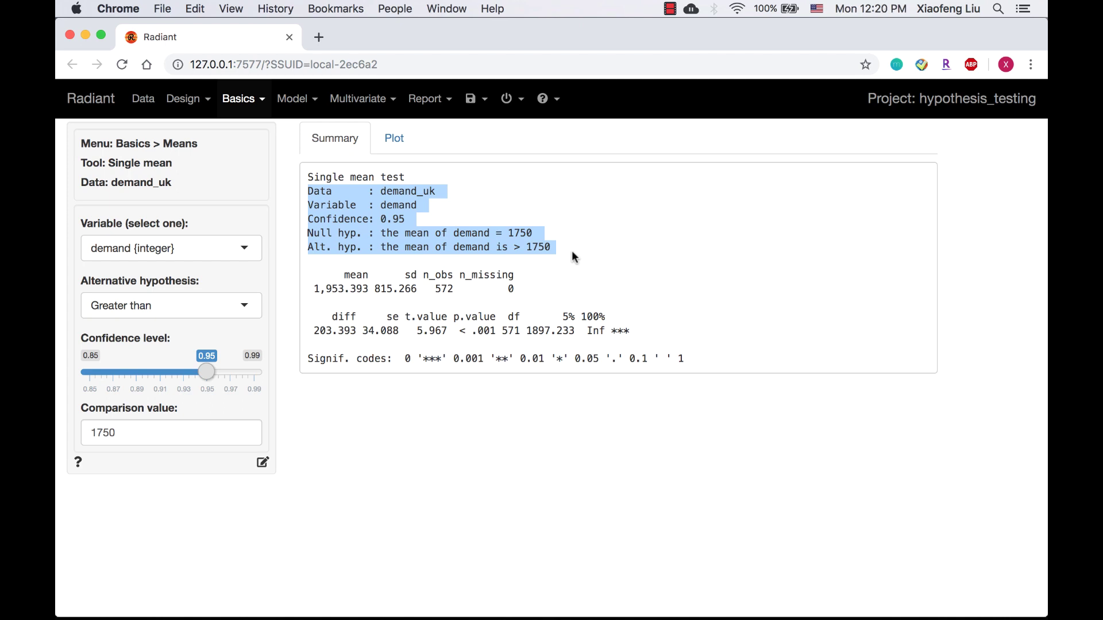
pyautogui.click(553, 248)
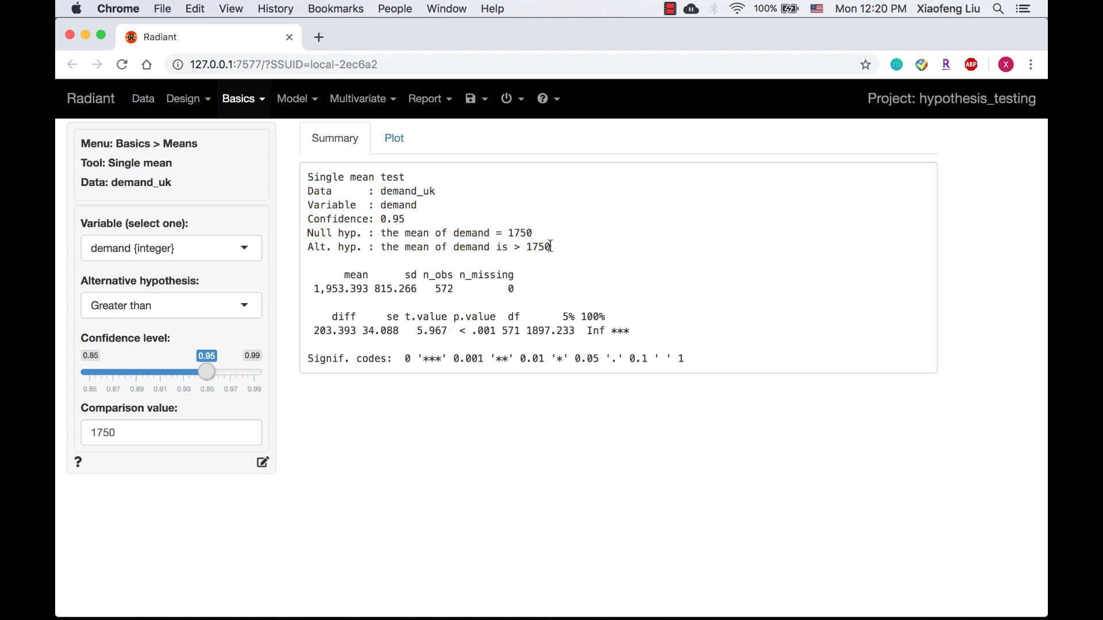
pyautogui.moveTo(345, 275); pyautogui.dragTo(547, 290)
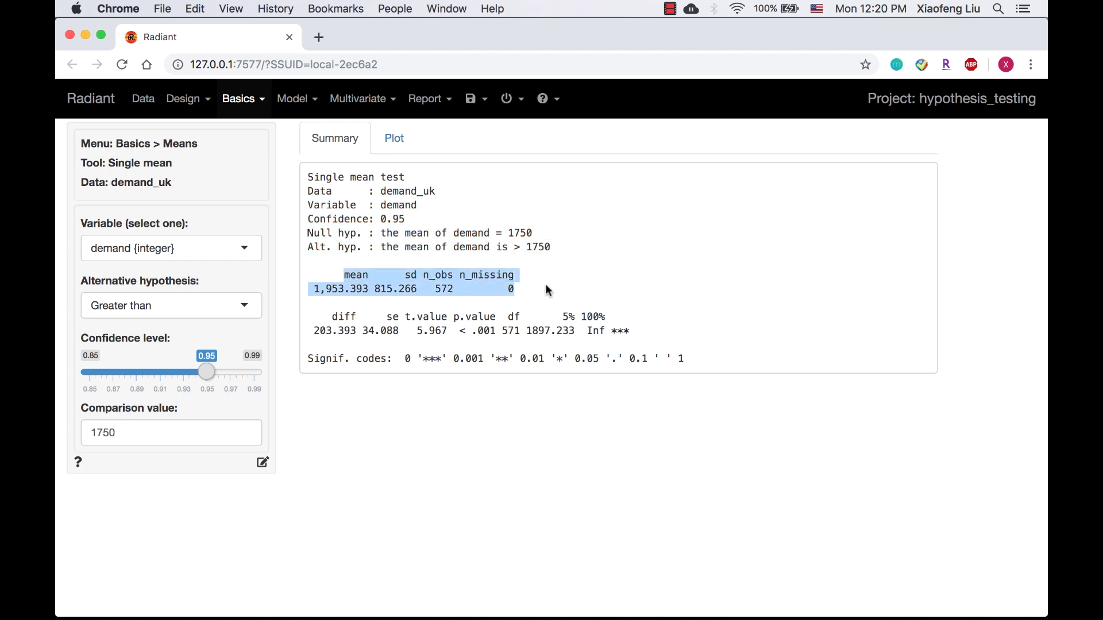
pyautogui.click(332, 318)
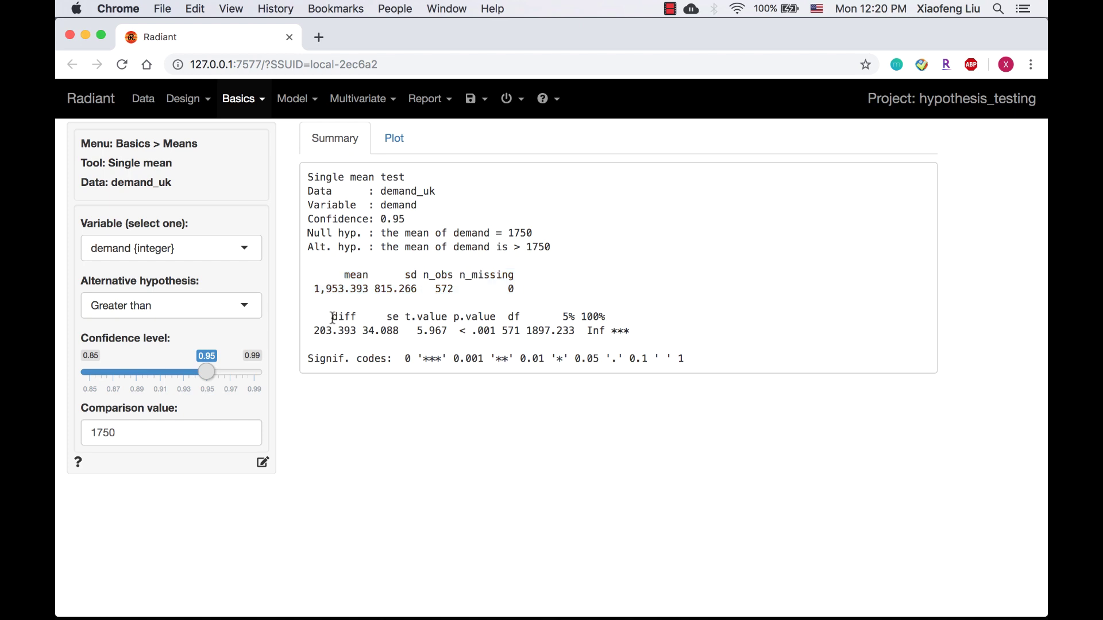
pyautogui.moveTo(332, 318); pyautogui.dragTo(360, 318)
pyautogui.moveTo(386, 318); pyautogui.dragTo(452, 319)
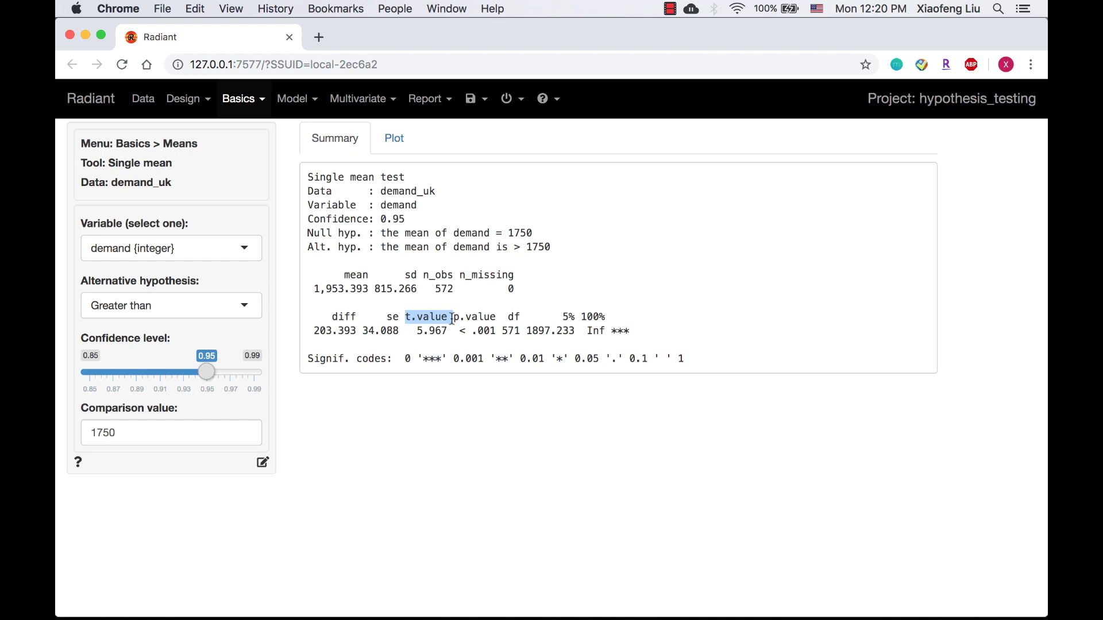
pyautogui.moveTo(451, 319); pyautogui.dragTo(498, 317)
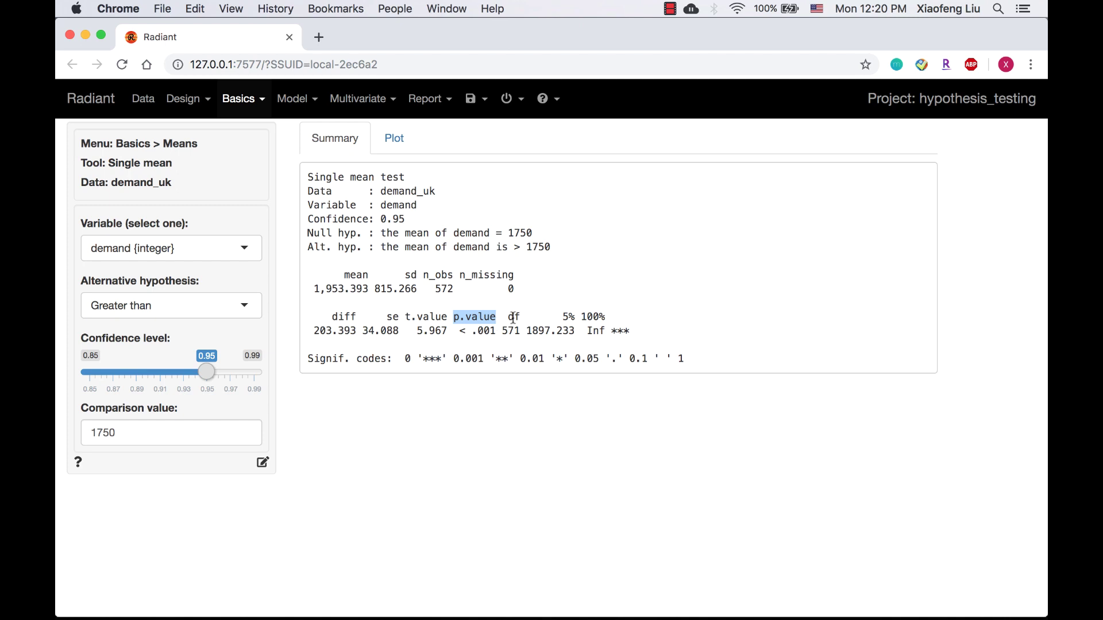
pyautogui.moveTo(508, 317); pyautogui.dragTo(535, 319)
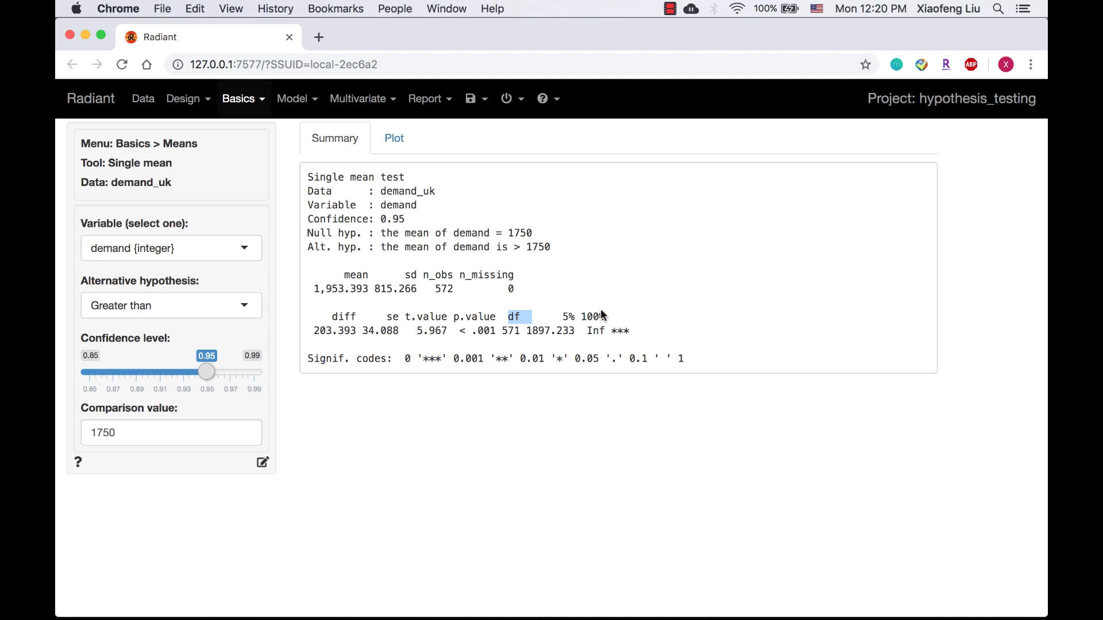
pyautogui.moveTo(560, 315); pyautogui.dragTo(624, 310)
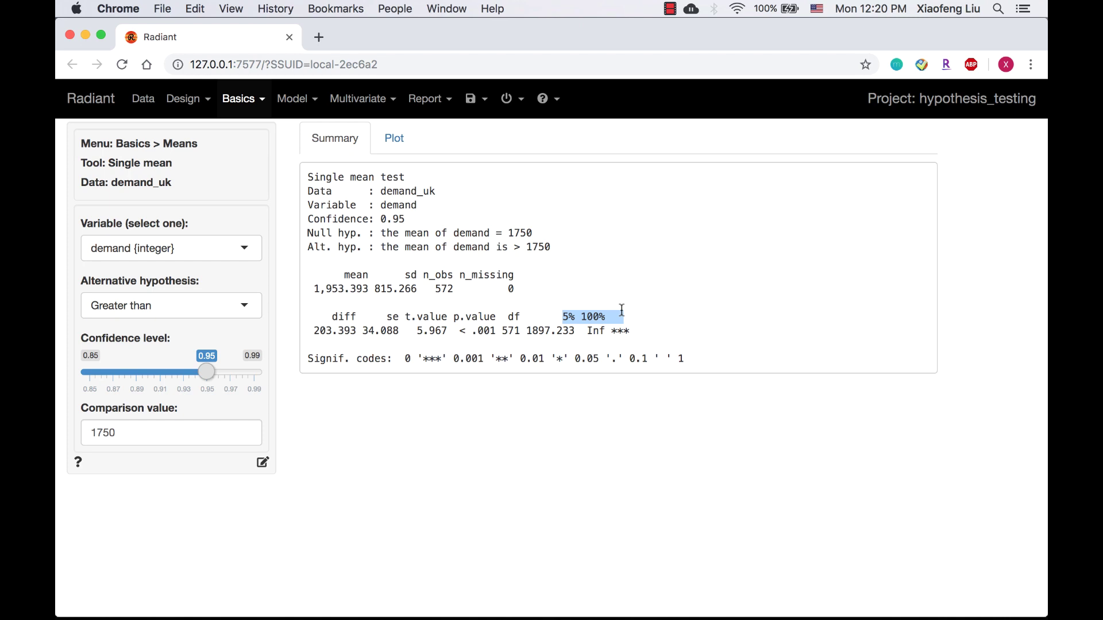
pyautogui.click(443, 218)
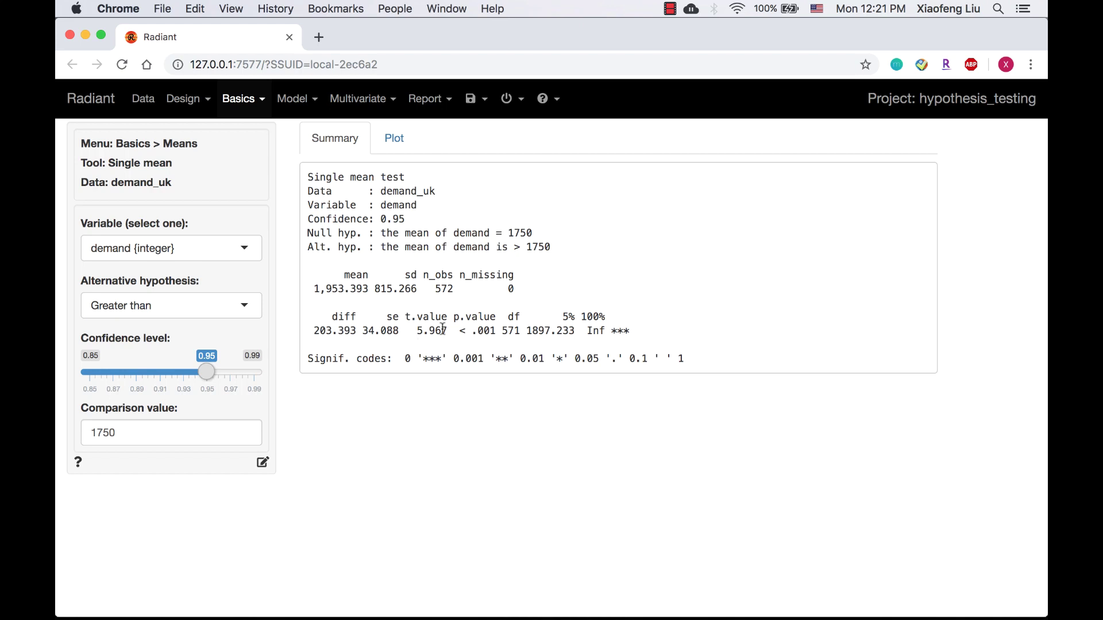
pyautogui.moveTo(453, 317); pyautogui.dragTo(498, 330)
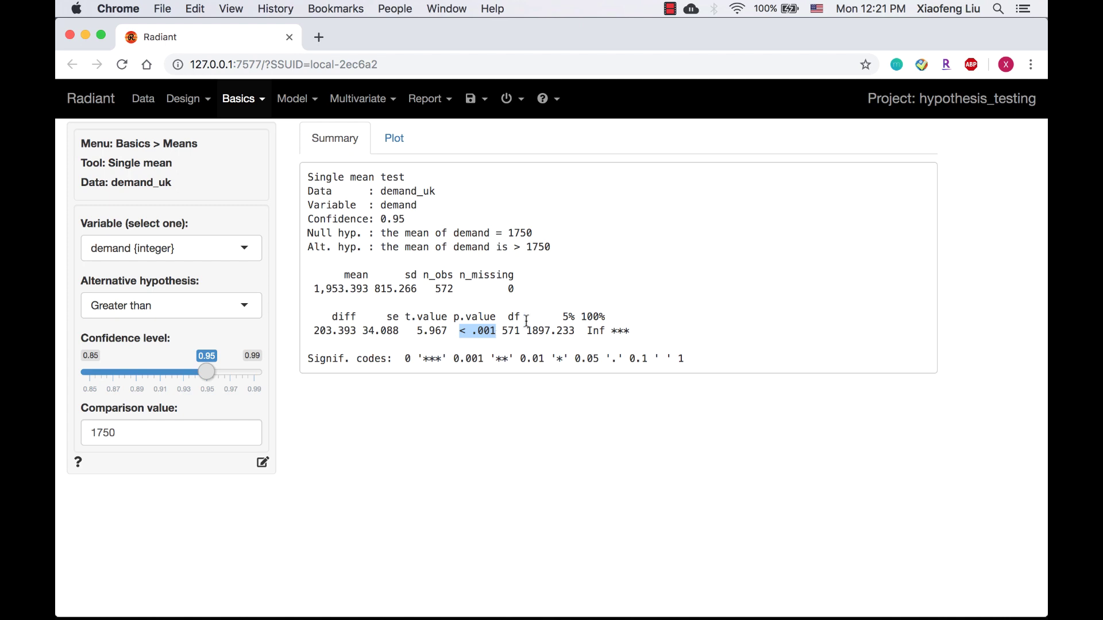
pyautogui.click(525, 320)
pyautogui.moveTo(566, 316); pyautogui.dragTo(628, 315)
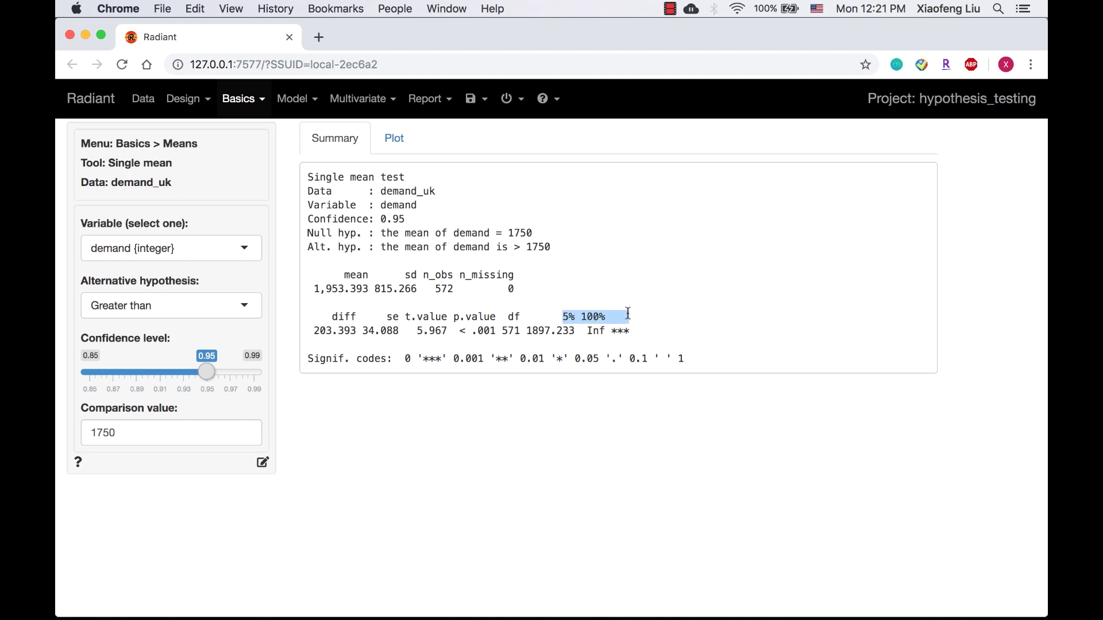
pyautogui.click(530, 334)
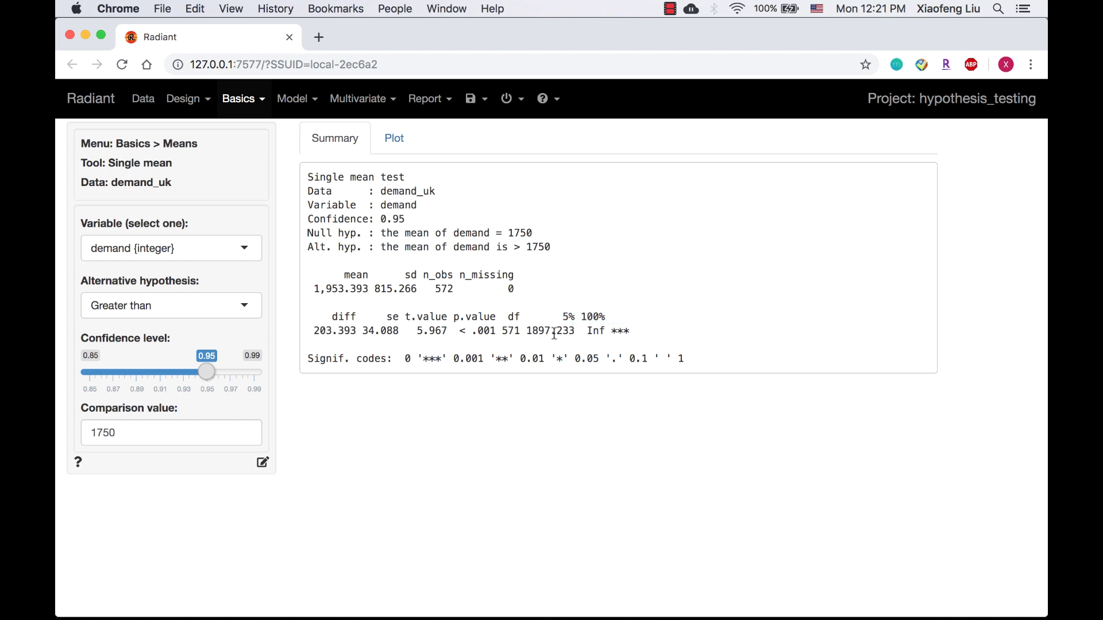
pyautogui.moveTo(523, 332); pyautogui.dragTo(590, 333)
pyautogui.click(565, 334)
pyautogui.moveTo(523, 333); pyautogui.dragTo(605, 330)
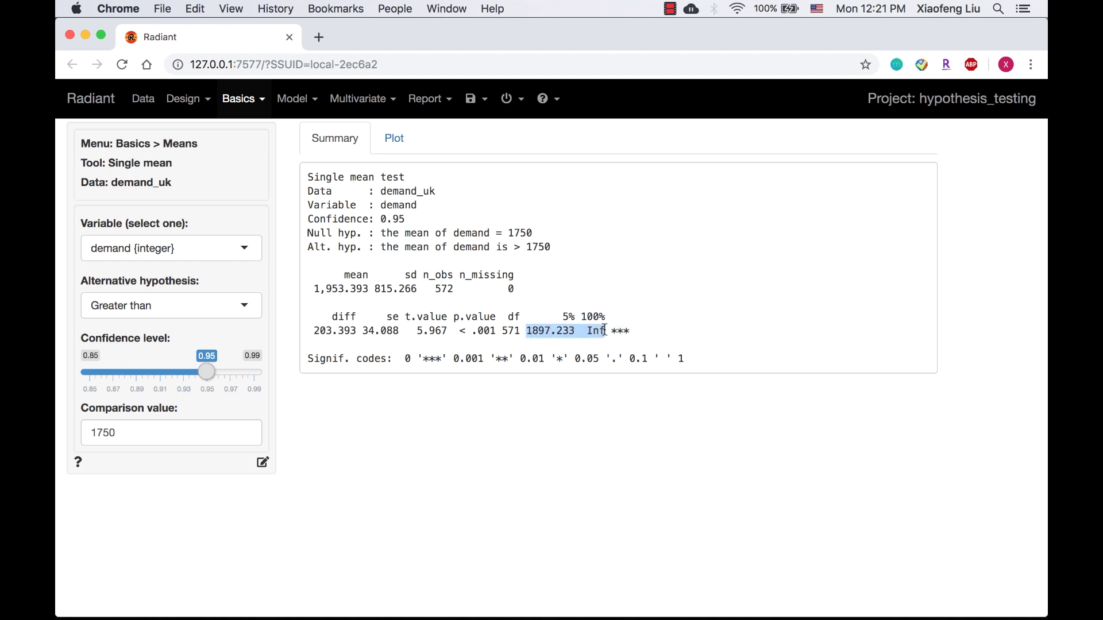
pyautogui.click(569, 317)
# - Show the demand histogram with the 1750 comparison line and sample mean marked
pyautogui.click(402, 144)
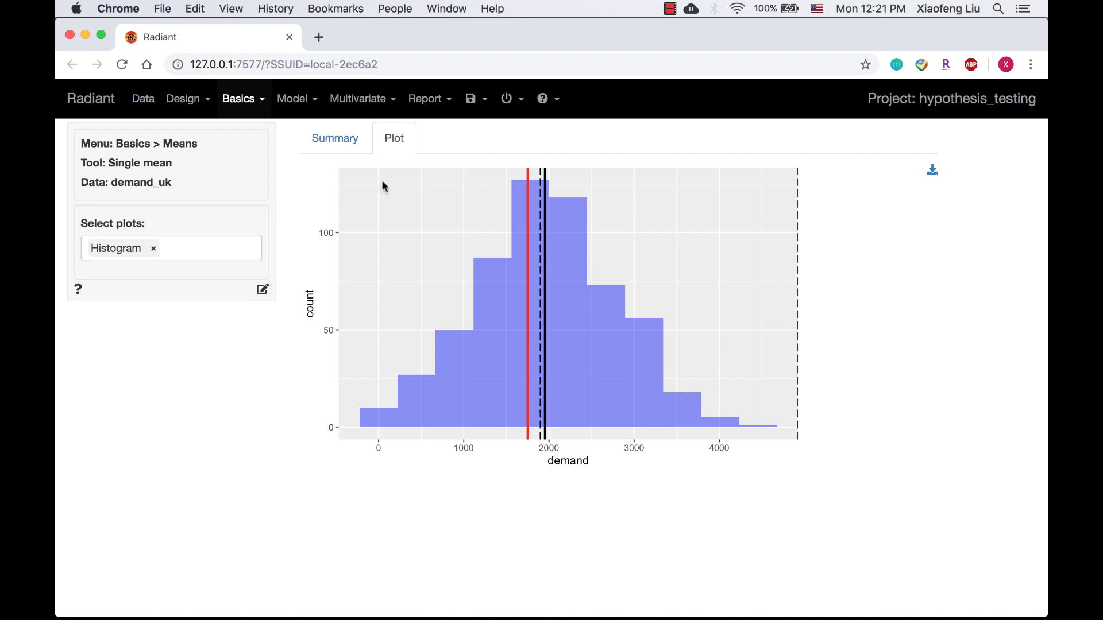
# - Highlight the test's t.value, then set the probability calculator to a t distribution with 571 df
pyautogui.click(349, 140)
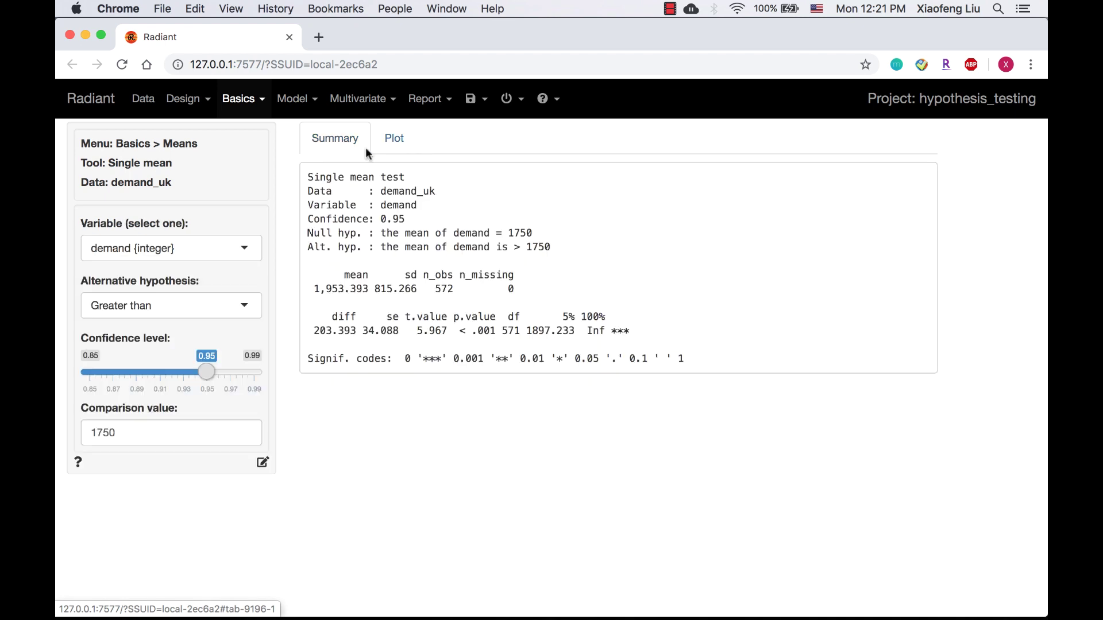
pyautogui.moveTo(405, 317); pyautogui.dragTo(454, 316)
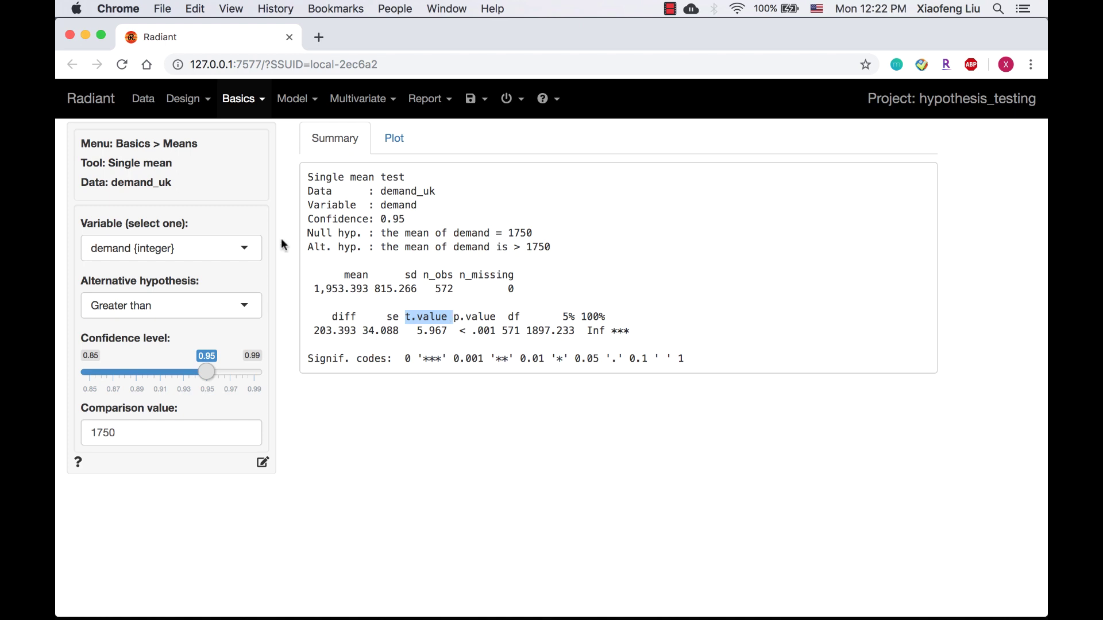
pyautogui.moveTo(232, 111)
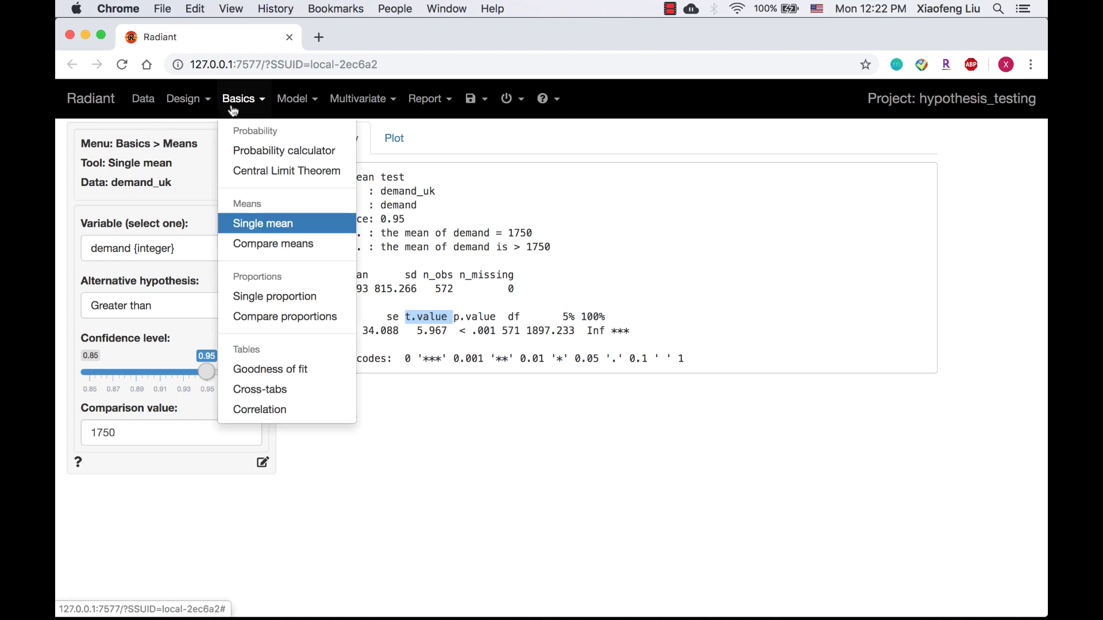
pyautogui.click(246, 147)
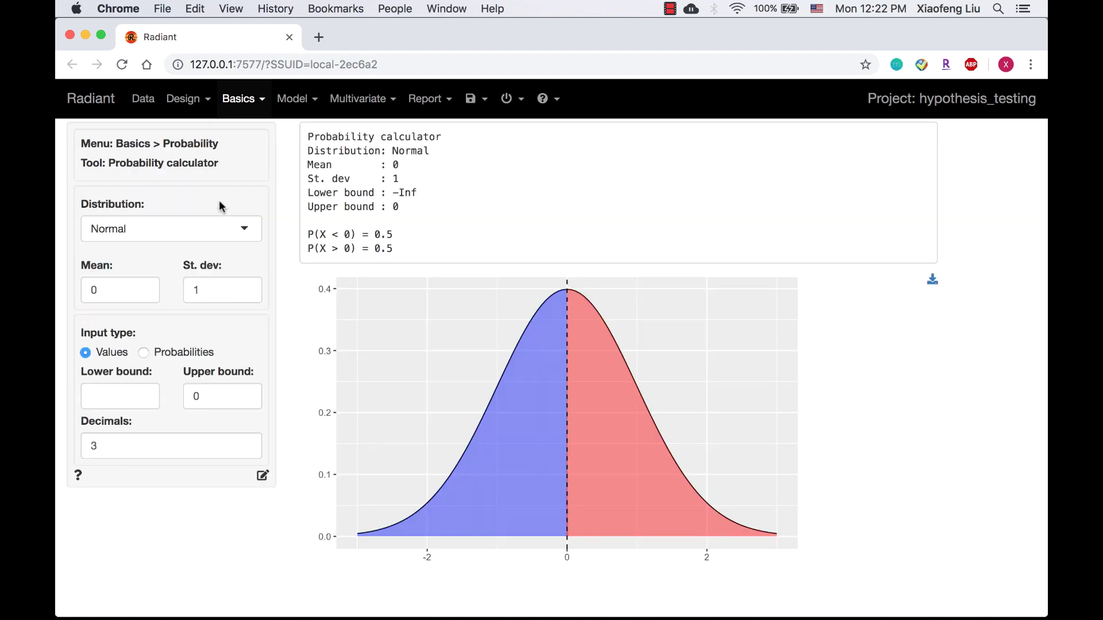
pyautogui.moveTo(87, 205); pyautogui.dragTo(153, 200)
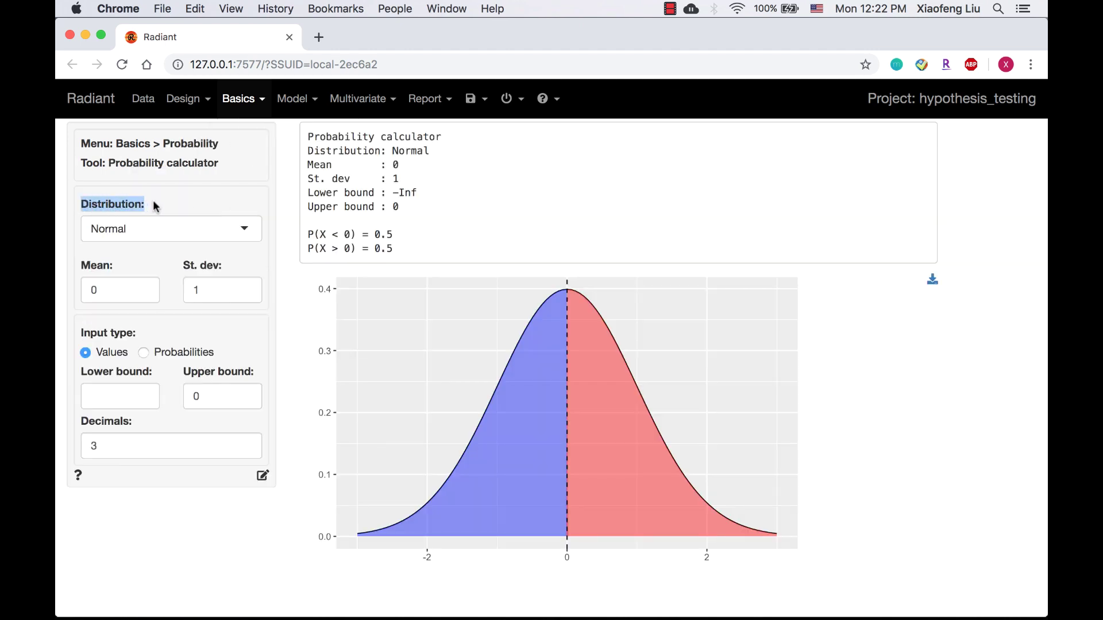
pyautogui.click(168, 234)
pyautogui.scroll(-2, 154, 303)
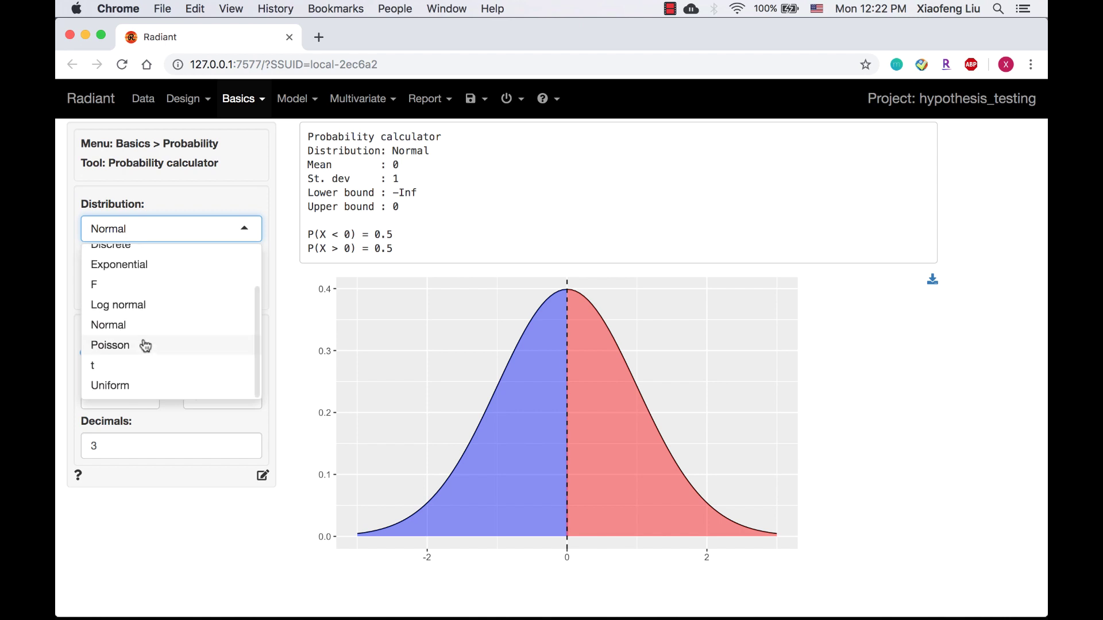
pyautogui.click(145, 363)
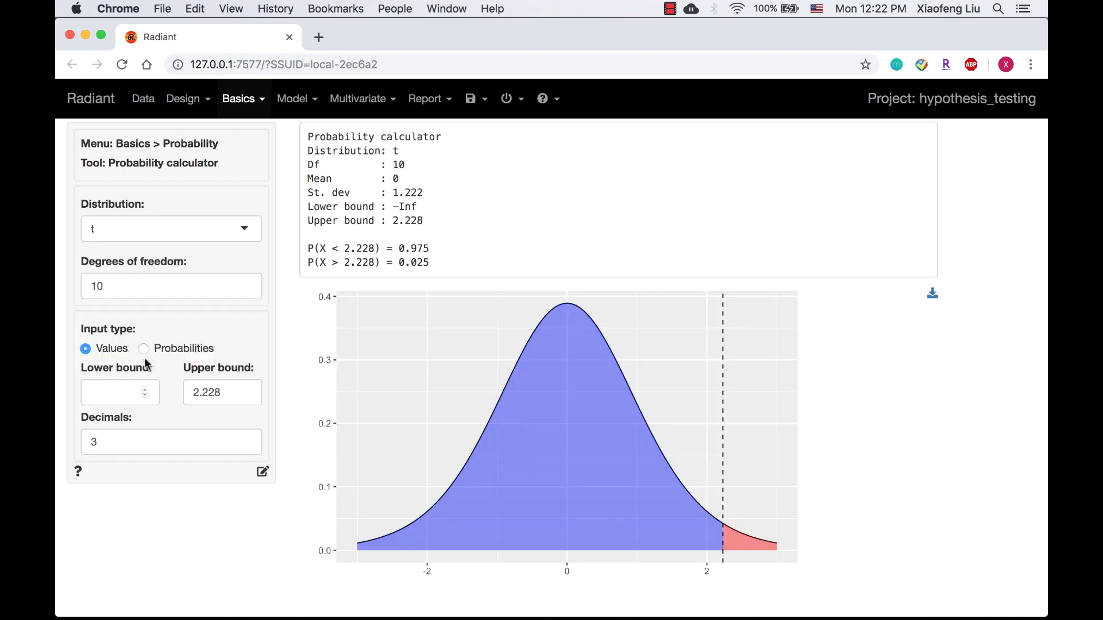
pyautogui.doubleClick(136, 286)
pyautogui.write('571')
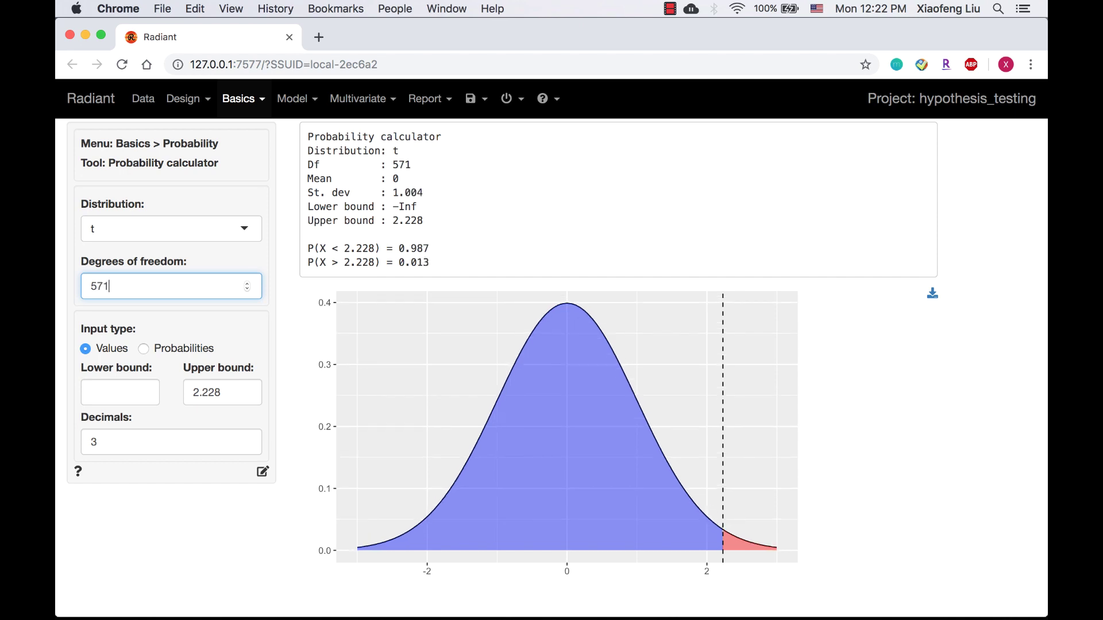
# - Switch to probabilities, clear the lower bound, set the upper bound to 0.95, and highlight critical value 1.648
pyautogui.click(182, 353)
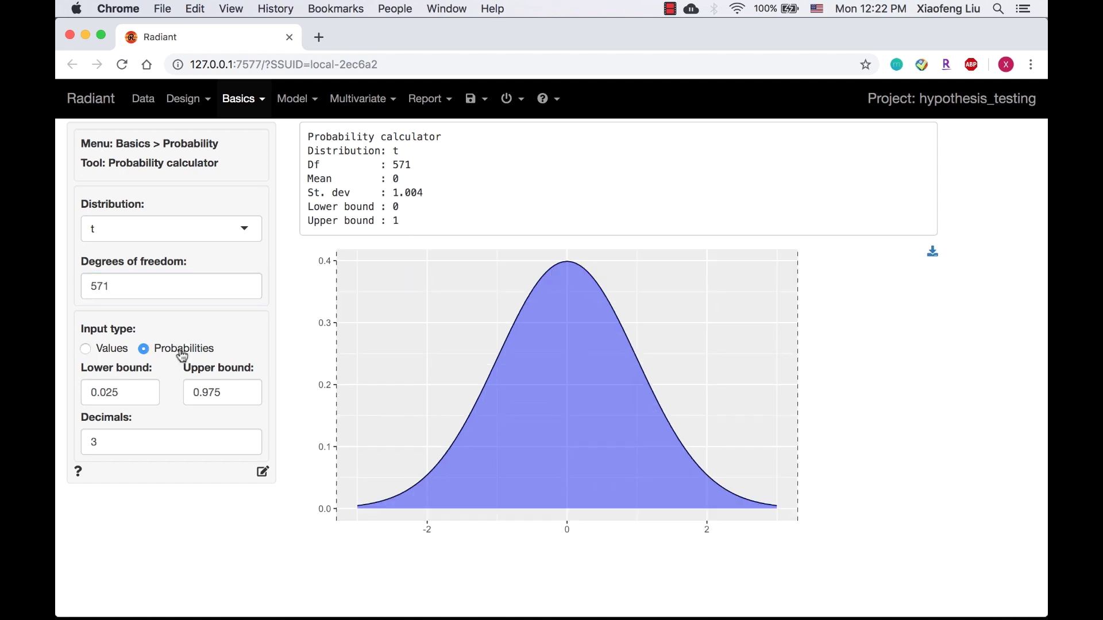
pyautogui.moveTo(129, 393); pyautogui.dragTo(68, 394)
pyautogui.press('BackSpace')
pyautogui.click(219, 395)
pyautogui.press('BackSpace')
pyautogui.press('BackSpace')
pyautogui.write('5')
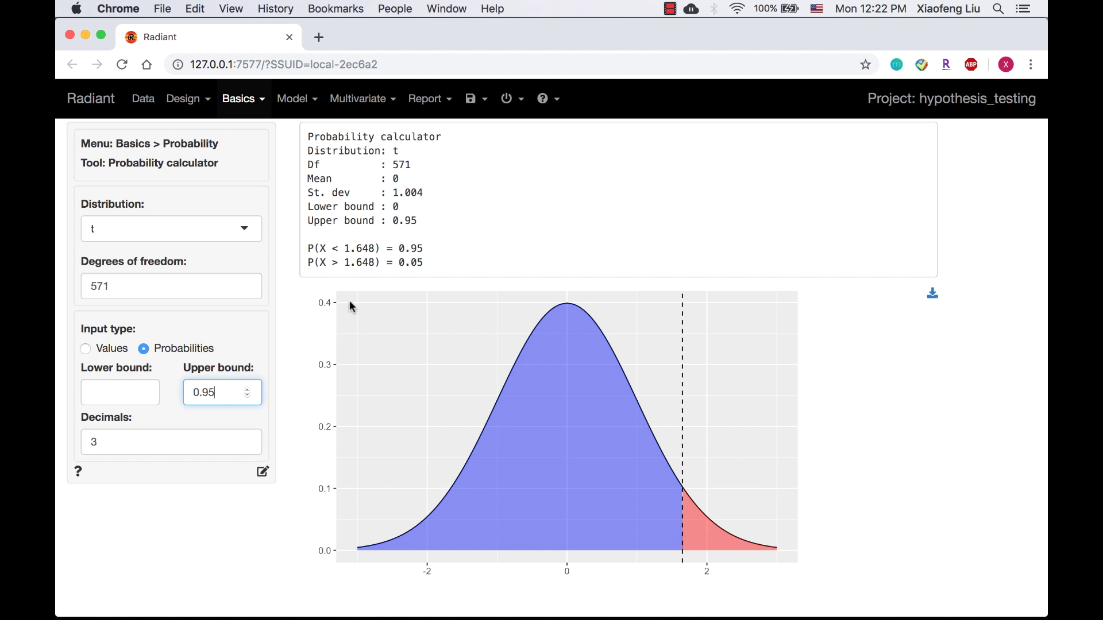
pyautogui.click(308, 249)
pyautogui.moveTo(308, 250); pyautogui.dragTo(382, 248)
pyautogui.doubleClick(361, 248)
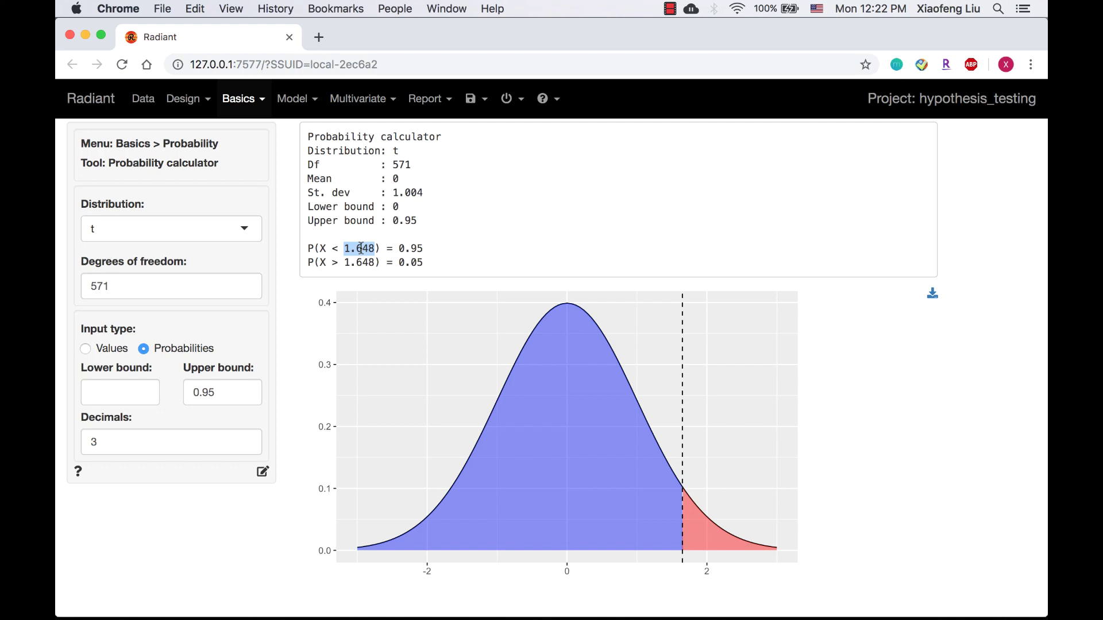
# - Go back to the Single mean summary and highlight the 5.967 t-value
pyautogui.click(253, 99)
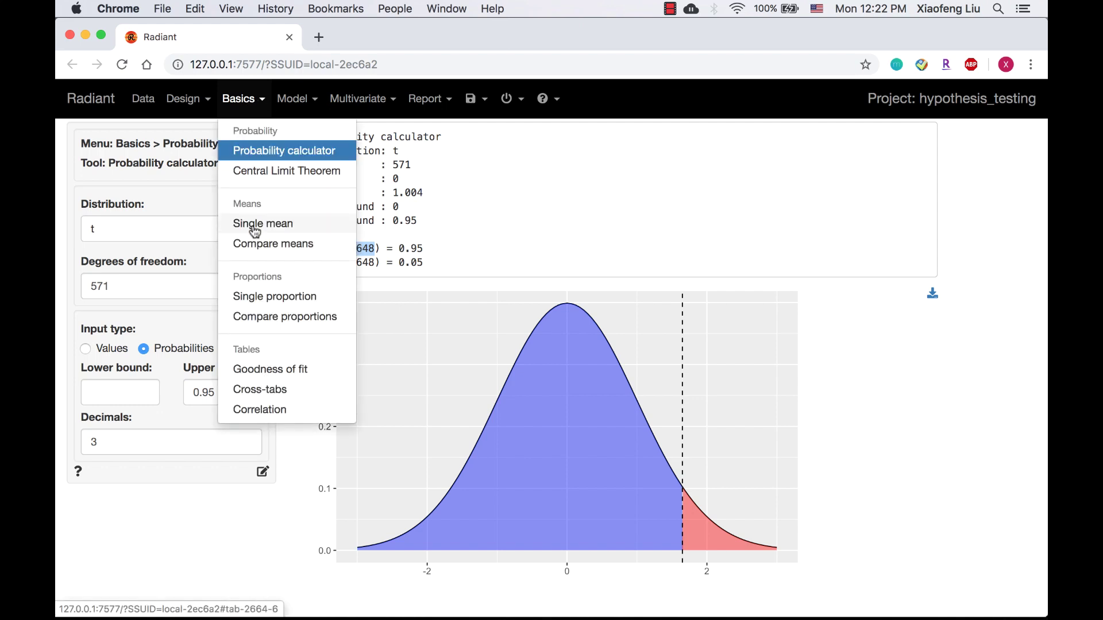
pyautogui.click(253, 222)
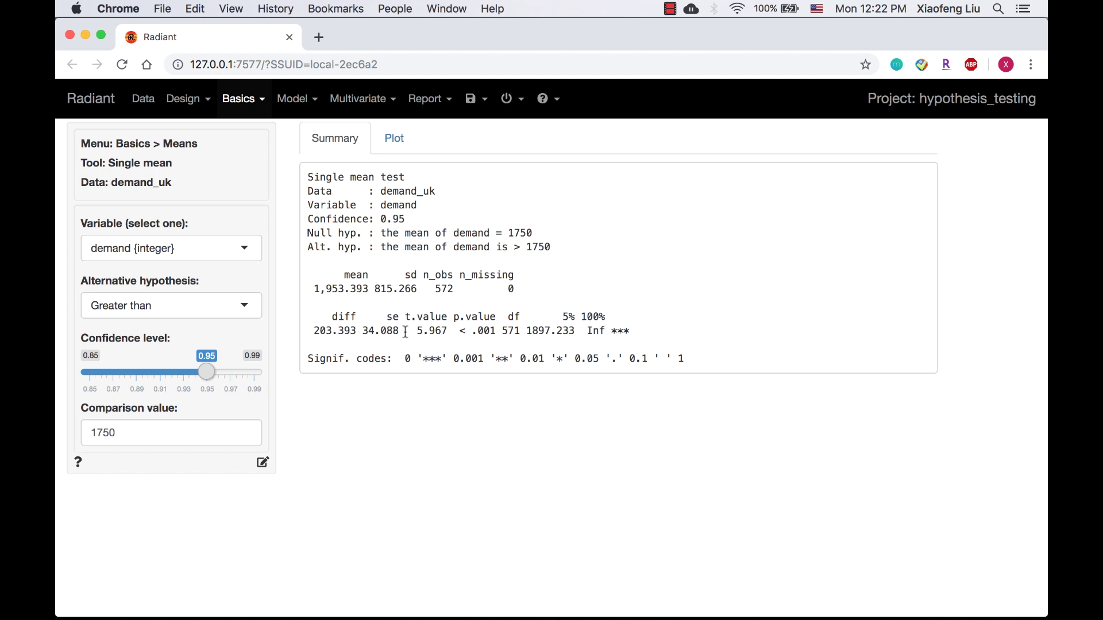
pyautogui.moveTo(417, 330); pyautogui.dragTo(451, 330)
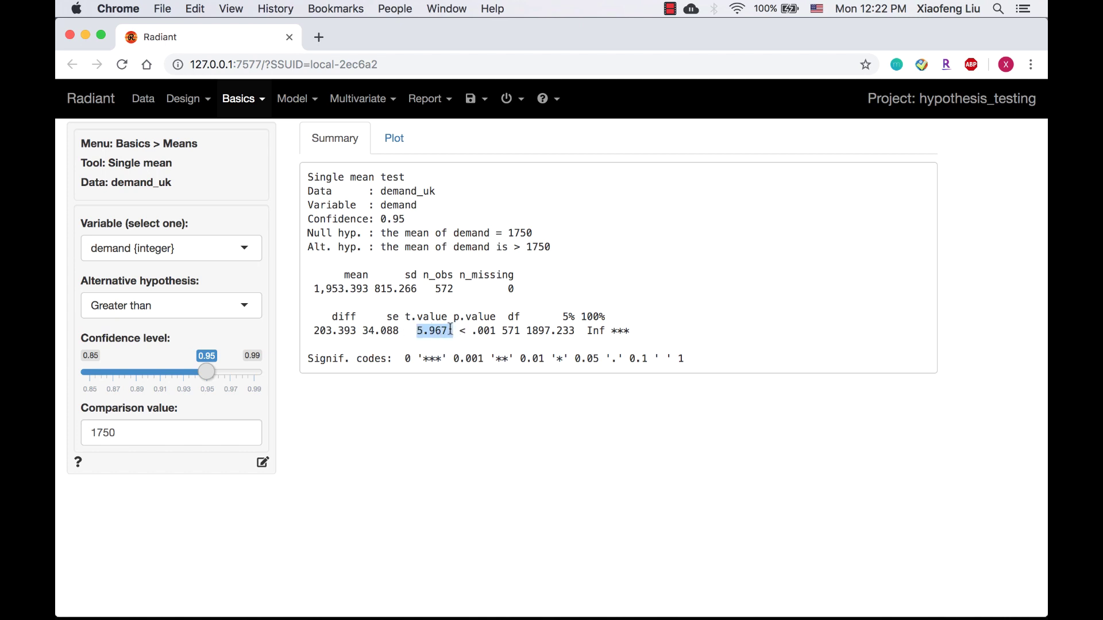